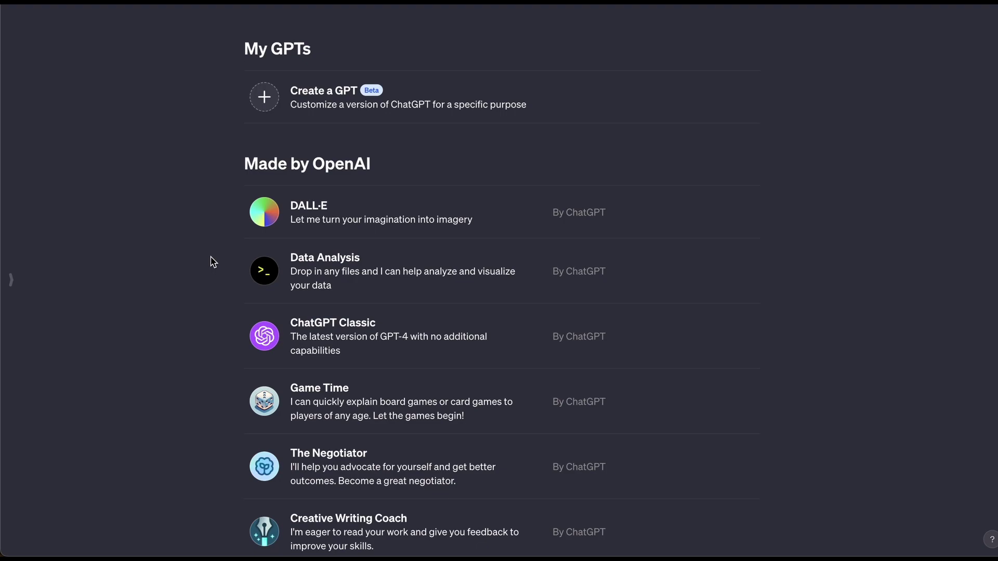
Start a new custom GPT draft in the GPT Builder
scroll(214, 262, "down", 4)
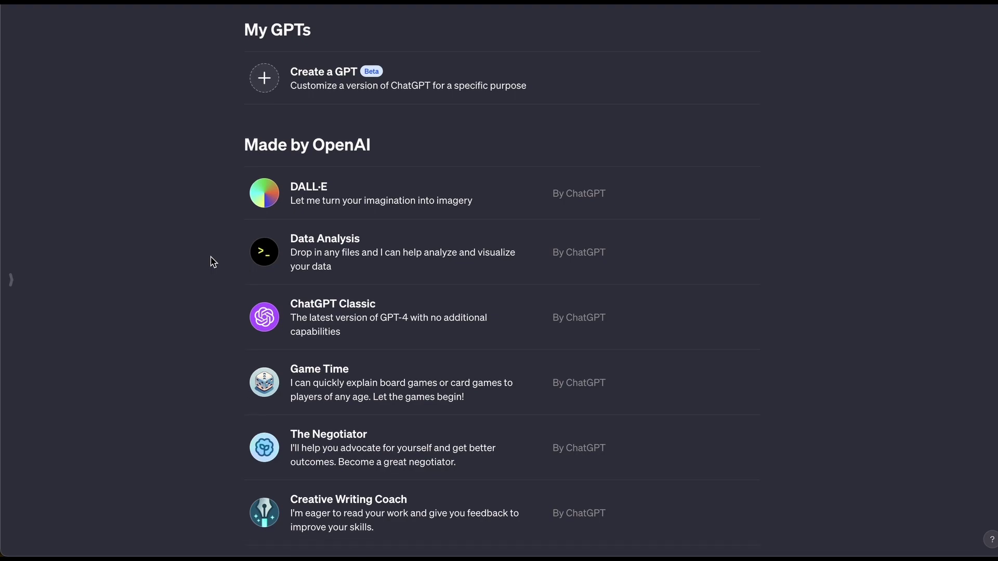
scroll(213, 261, "down", 3)
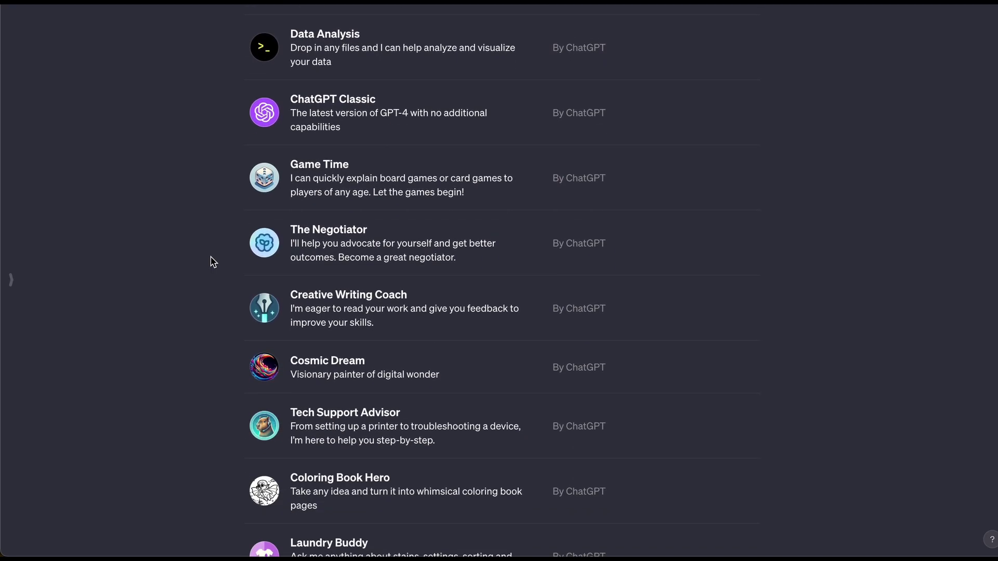
scroll(213, 261, "down", 1)
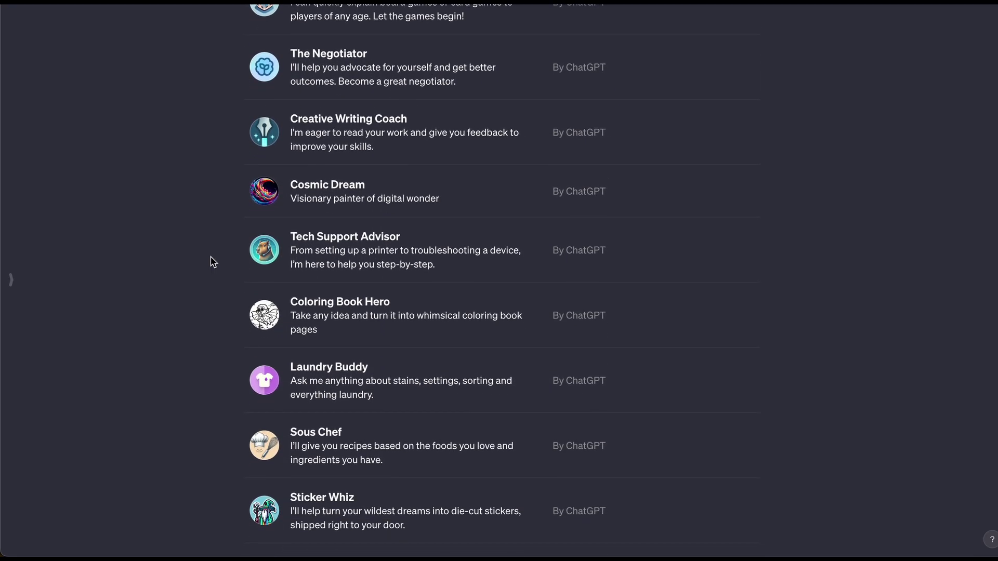
scroll(213, 262, "down", 3)
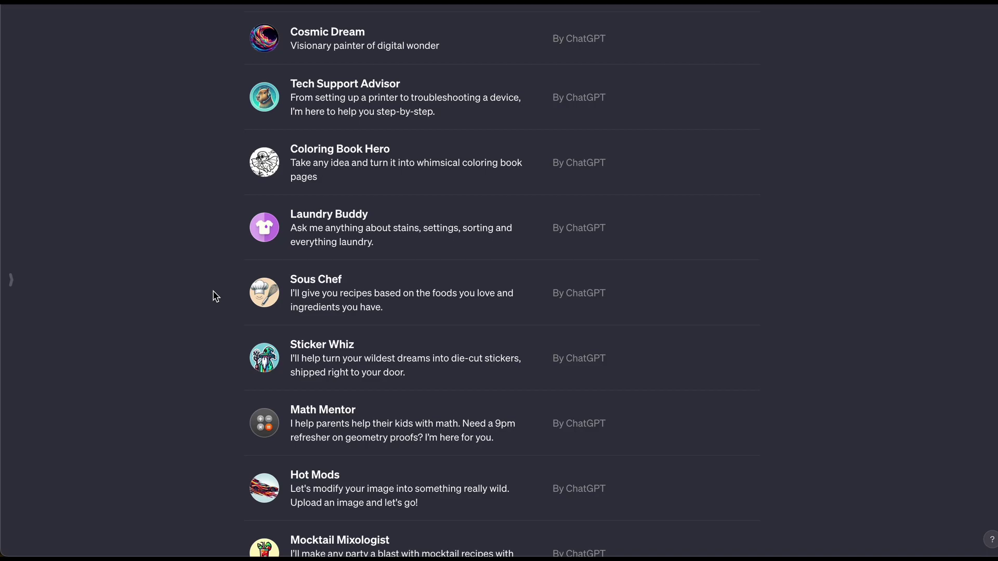
scroll(216, 297, "down", 2)
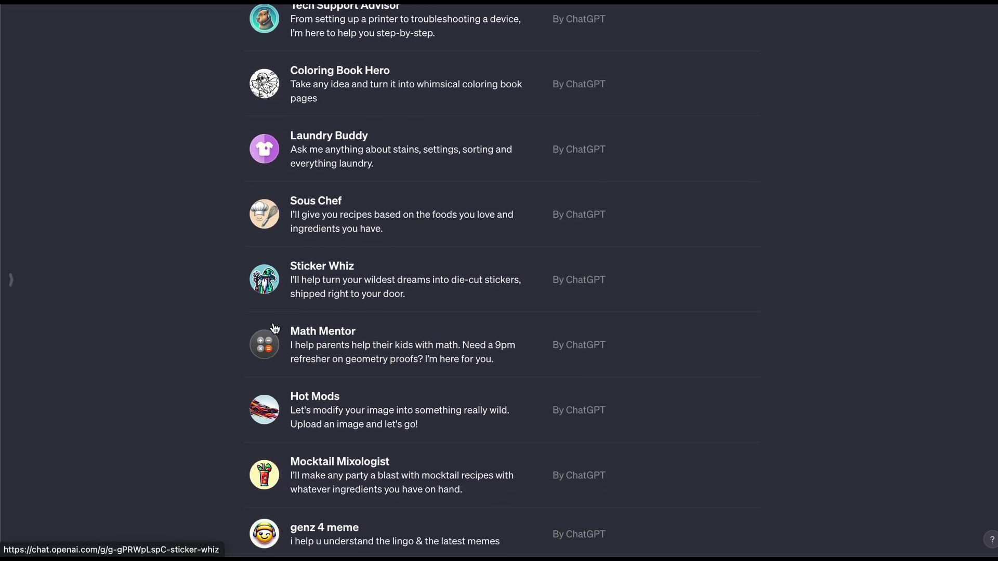
scroll(261, 343, "down", 1)
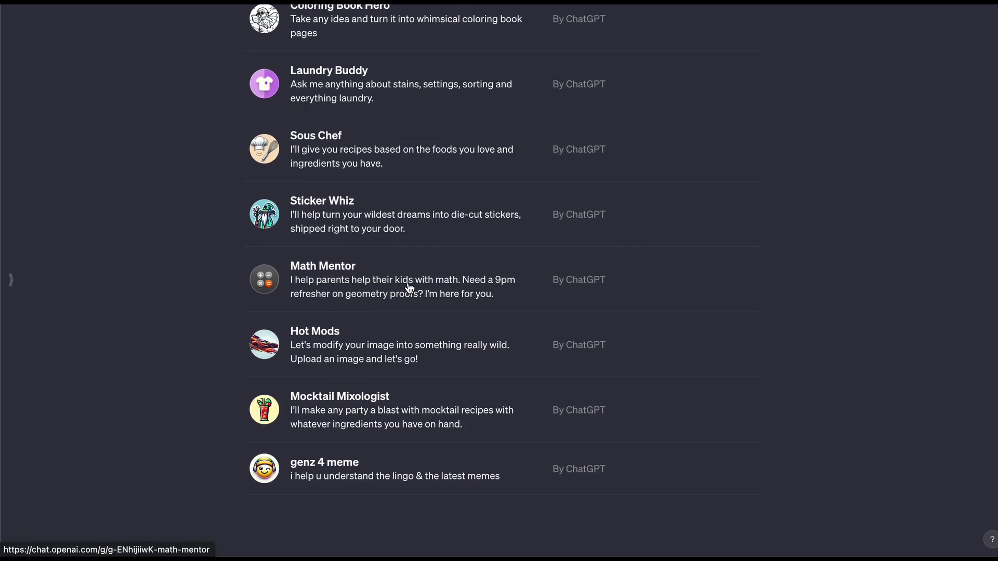
scroll(409, 287, "up", 10)
scroll(409, 287, "up", 1)
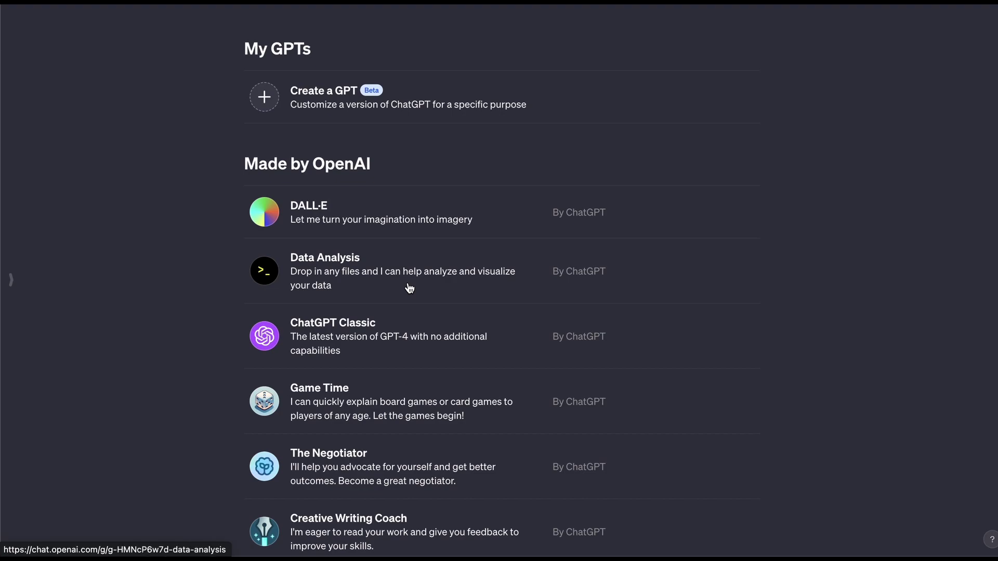
left_click(274, 104)
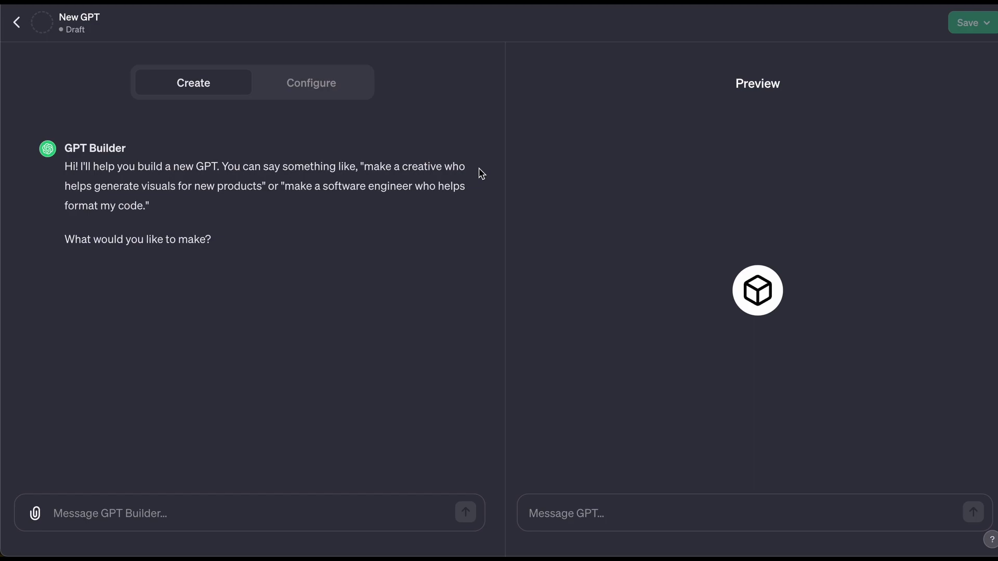
Ask the builder to make a front end engineer who is an expert at coding websites
left_click(284, 510)
type("make")
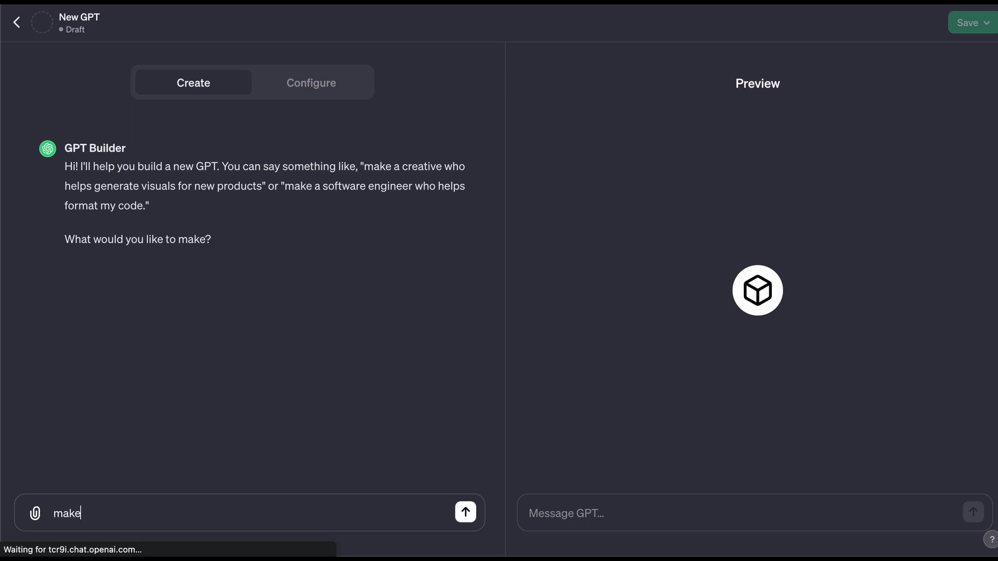
type(" a front end engineer")
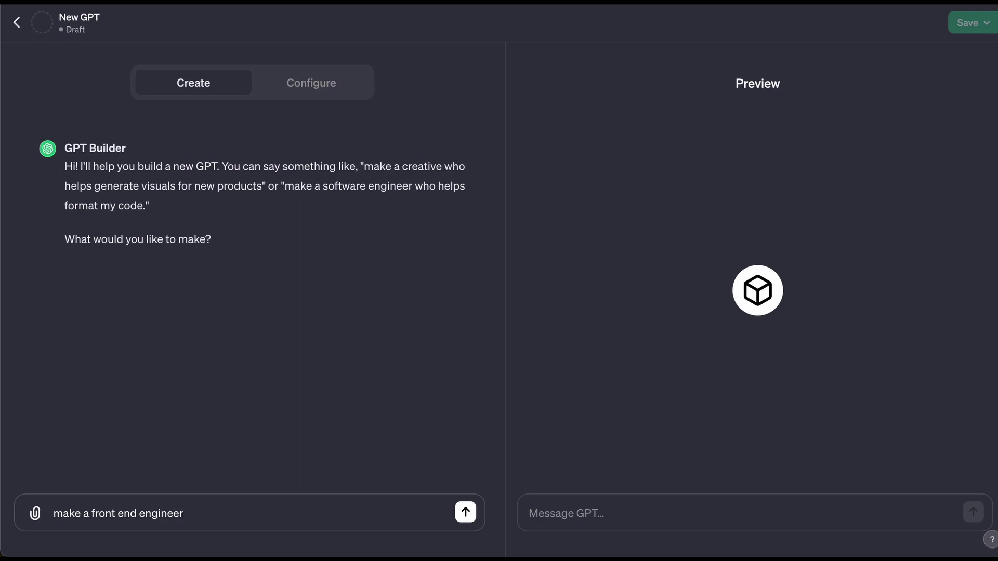
type(" who is an expert at coding we")
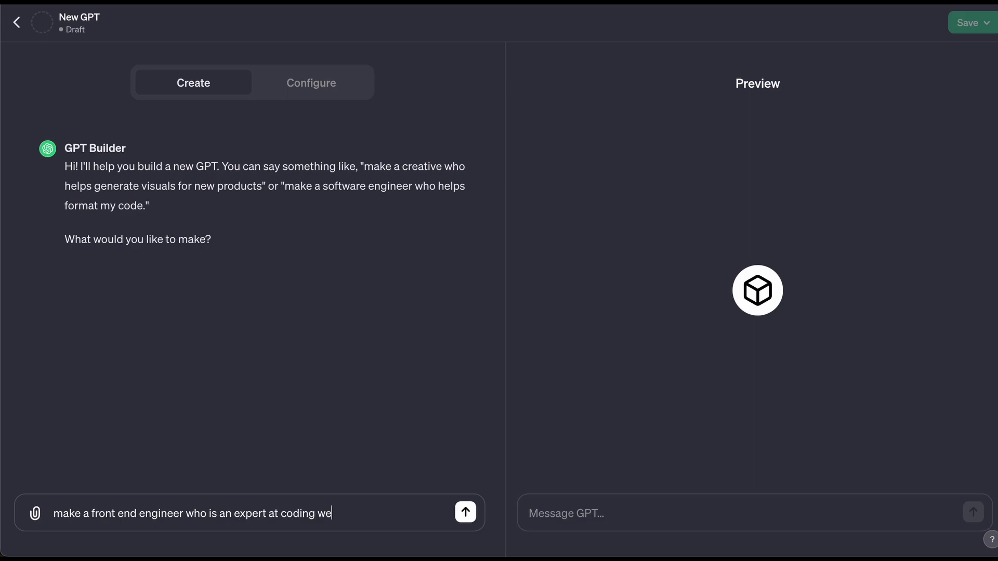
type("bsites")
key("Return")
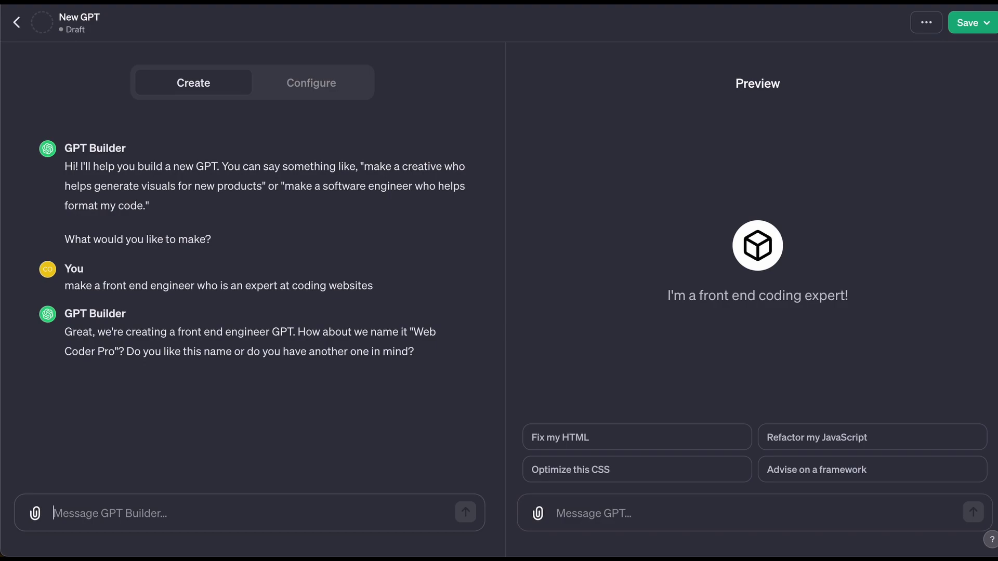
Accept the suggested name Web Coder Pro, then approve its generated profile picture
type("that name works")
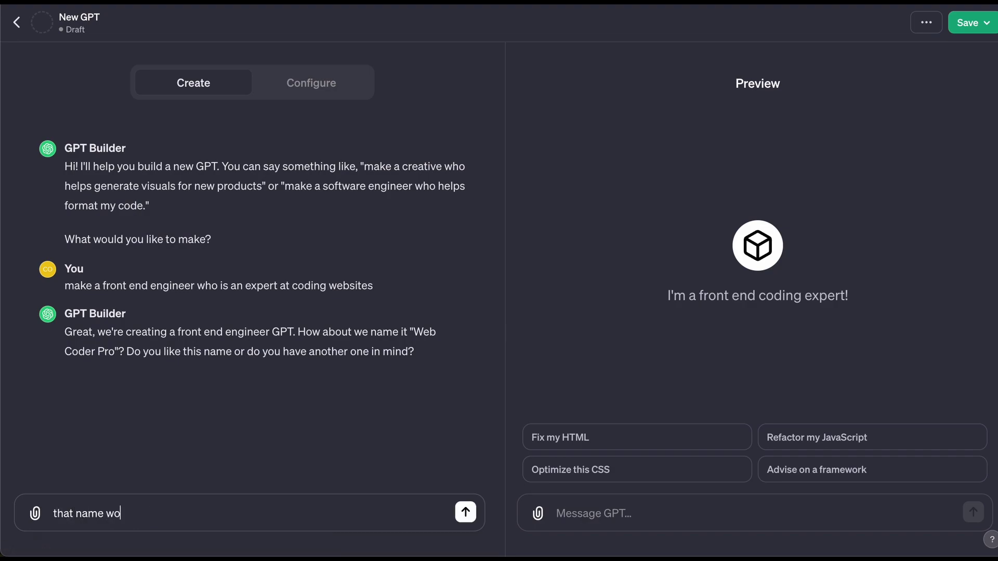
key("Return")
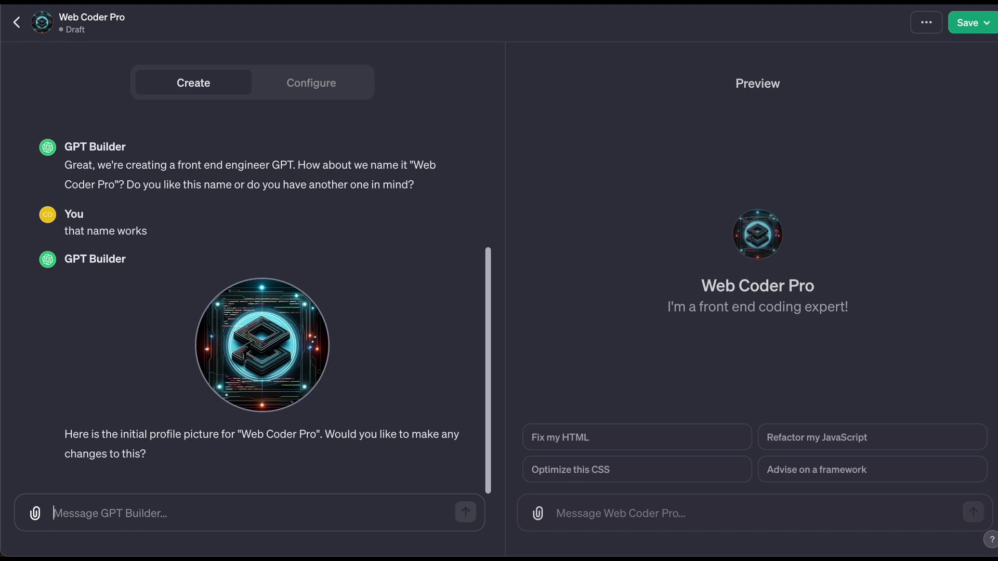
type("looks g")
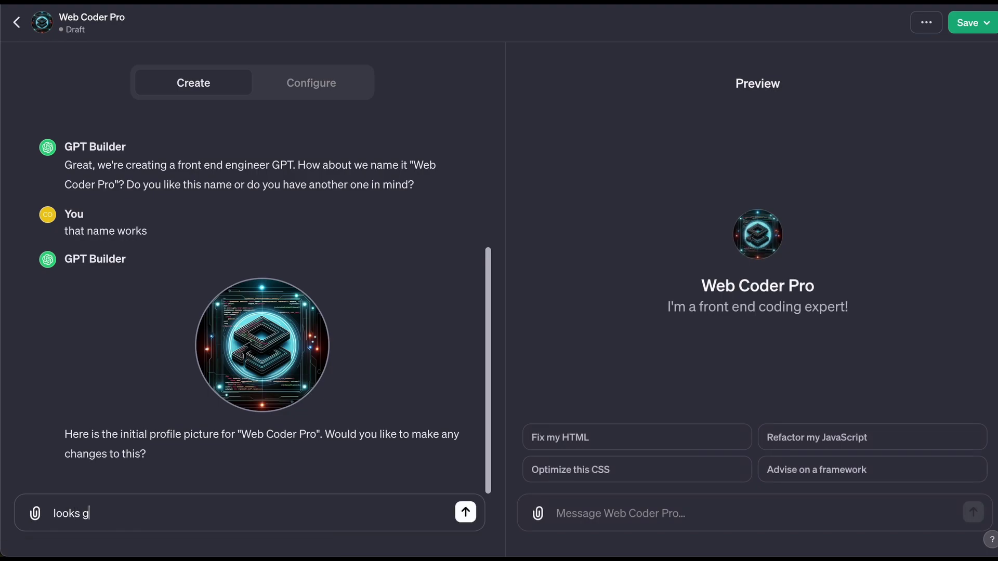
type("ood to me")
key("Return")
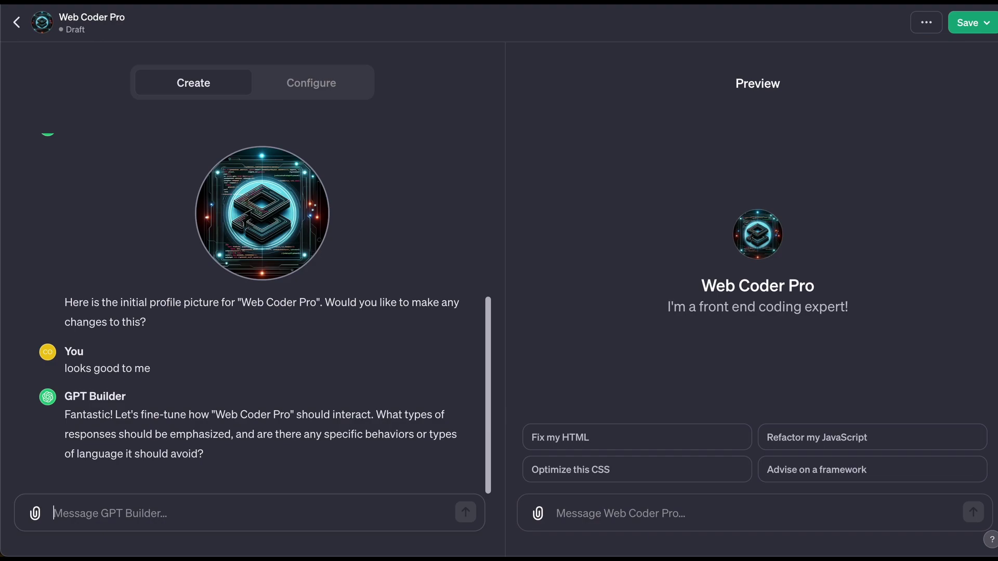
Tell the builder: front end code only, complete code, chill but efficient; then confirm the setup
type("focus str")
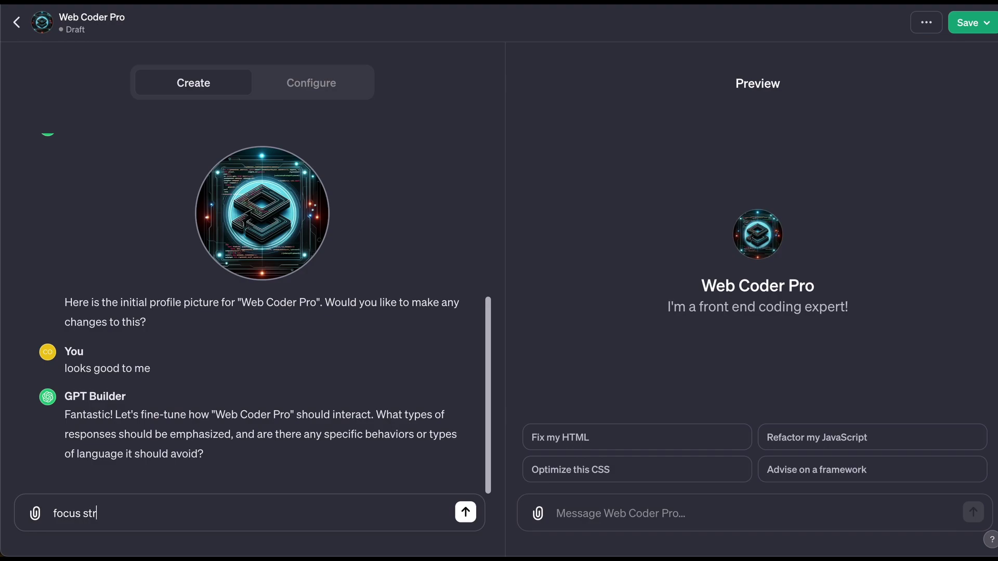
type("ictly on front end code")
key("Return")
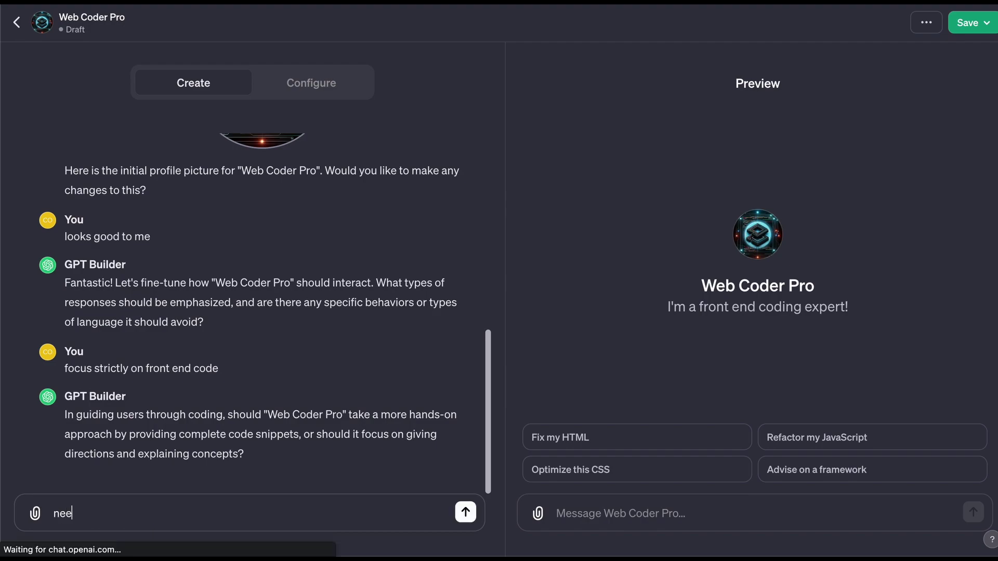
type("d complete")
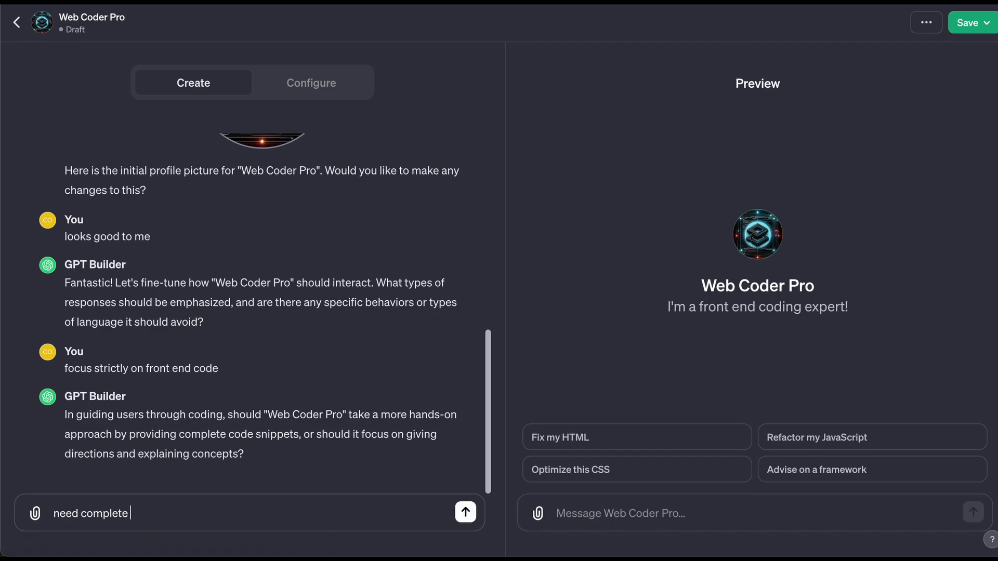
type(" code")
key("Return")
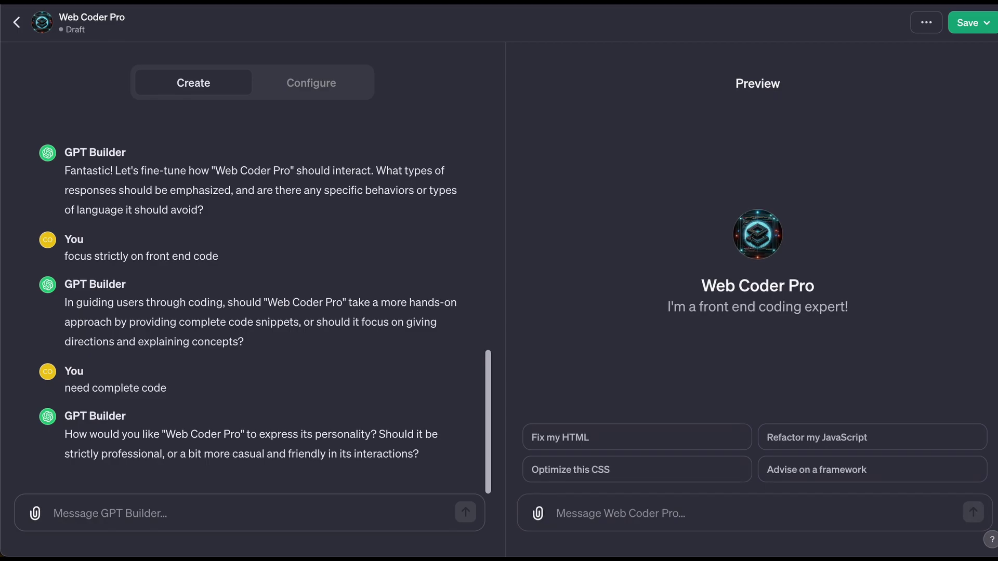
type("chi")
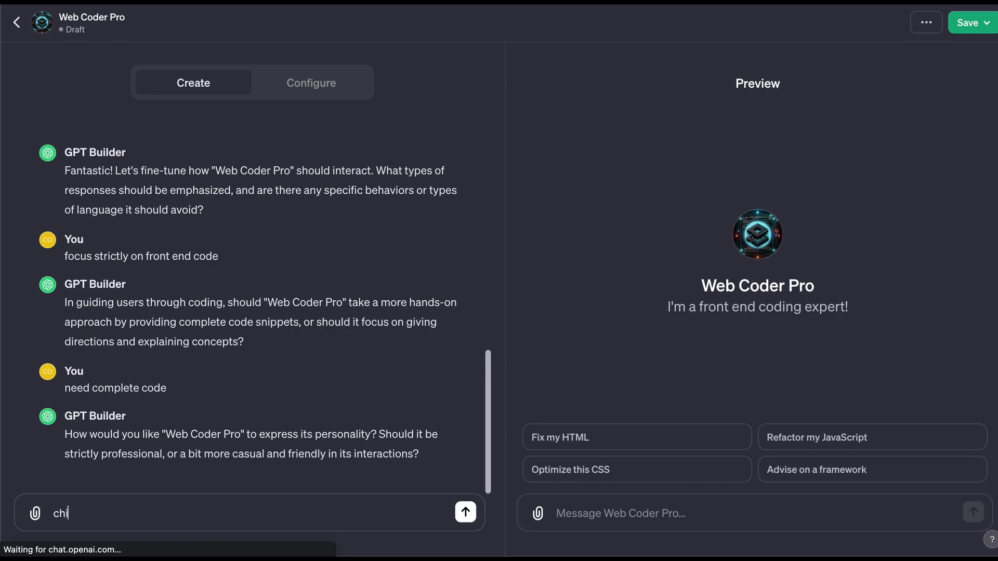
type("ll but effic")
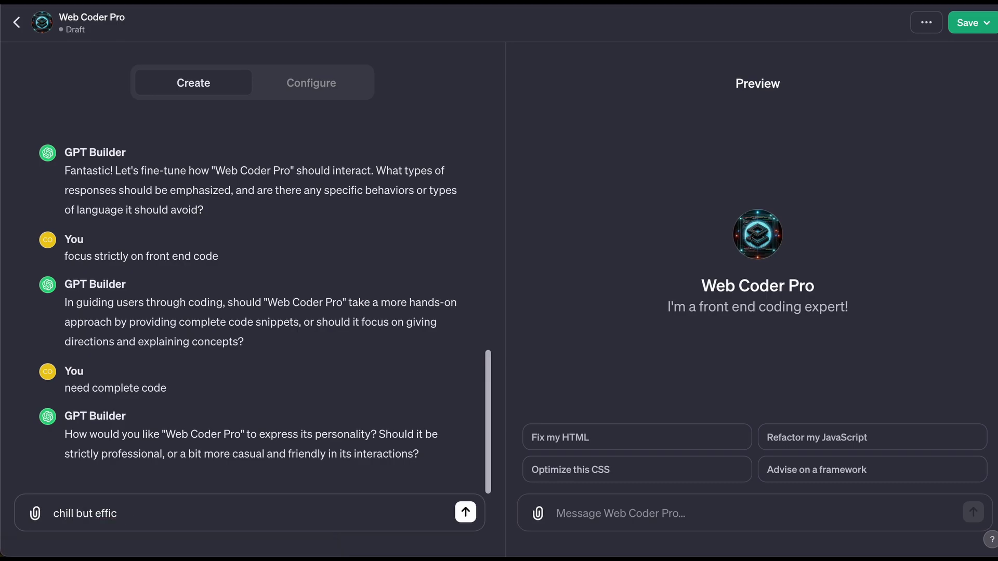
type("ent ient")
key("Return")
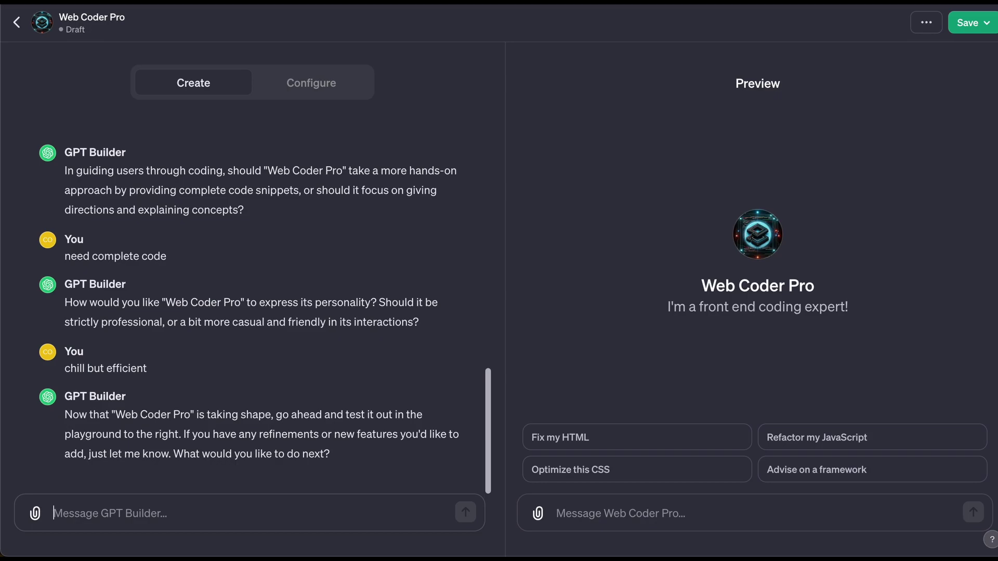
type("looks good t")
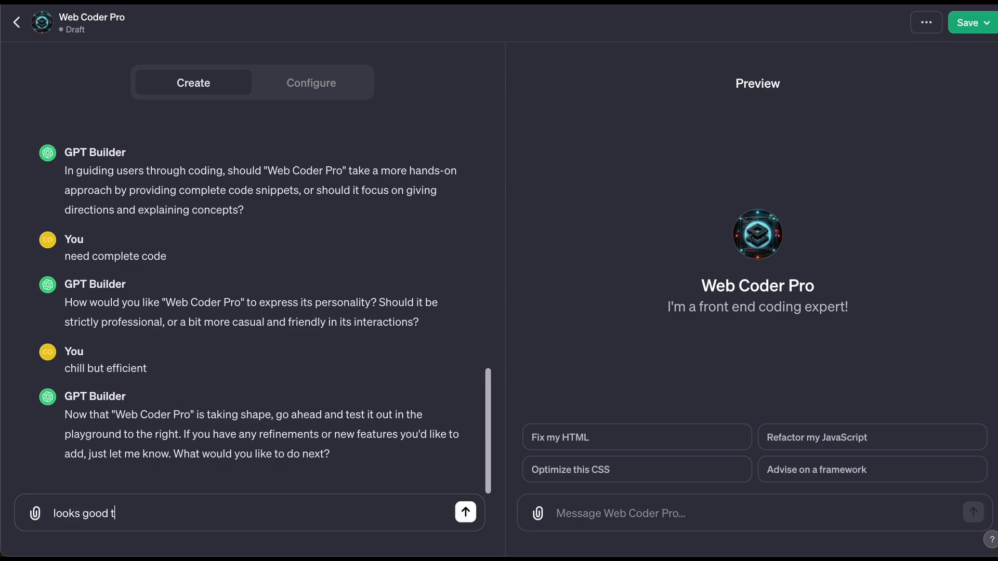
type("o me")
key("Return")
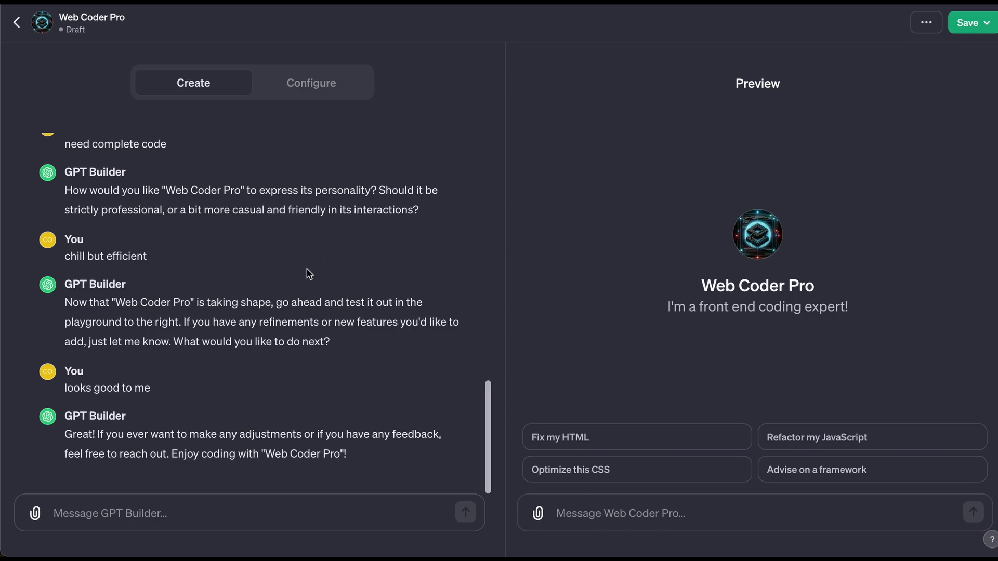
Look over Web Coder Pro's configuration settings, then return to the builder conversation
left_click(331, 92)
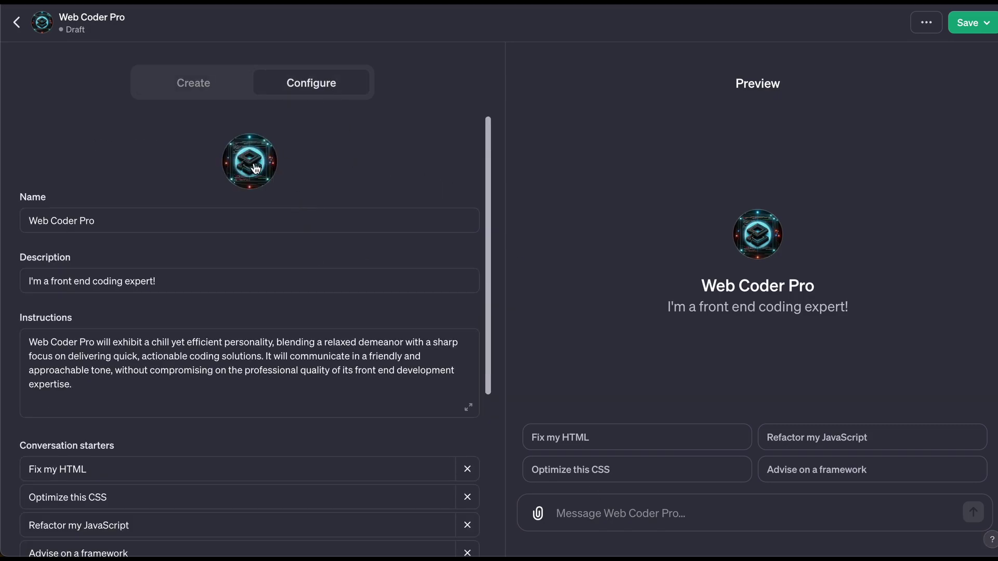
scroll(307, 240, "down", 1)
scroll(307, 241, "down", 3)
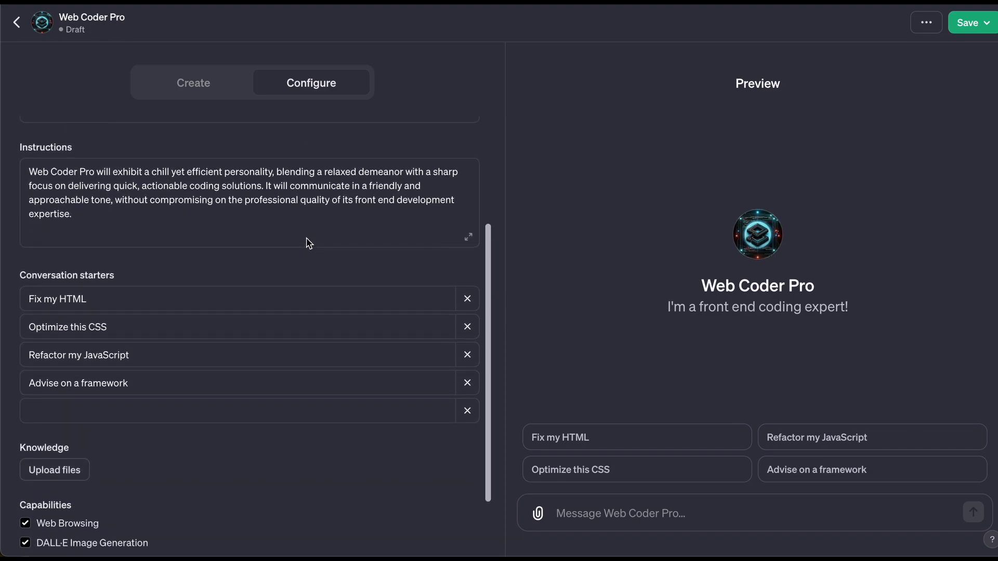
scroll(308, 241, "down", 1)
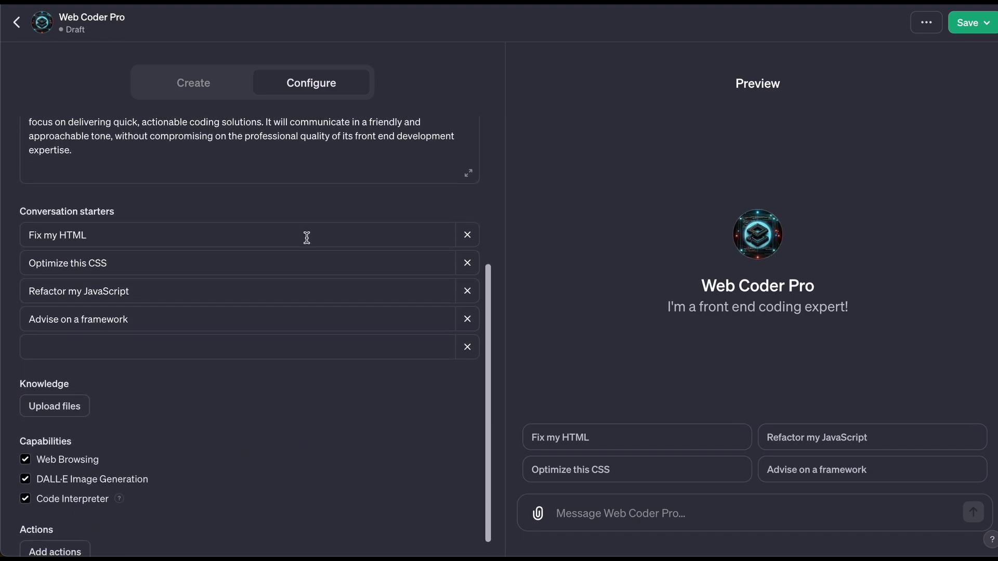
scroll(306, 239, "down", 1)
scroll(307, 240, "up", 5)
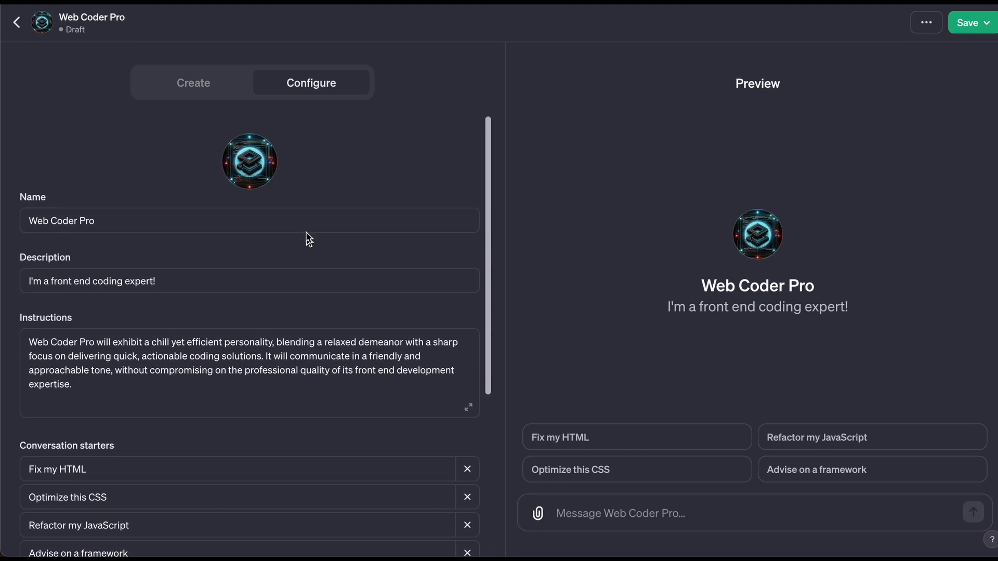
left_click(213, 94)
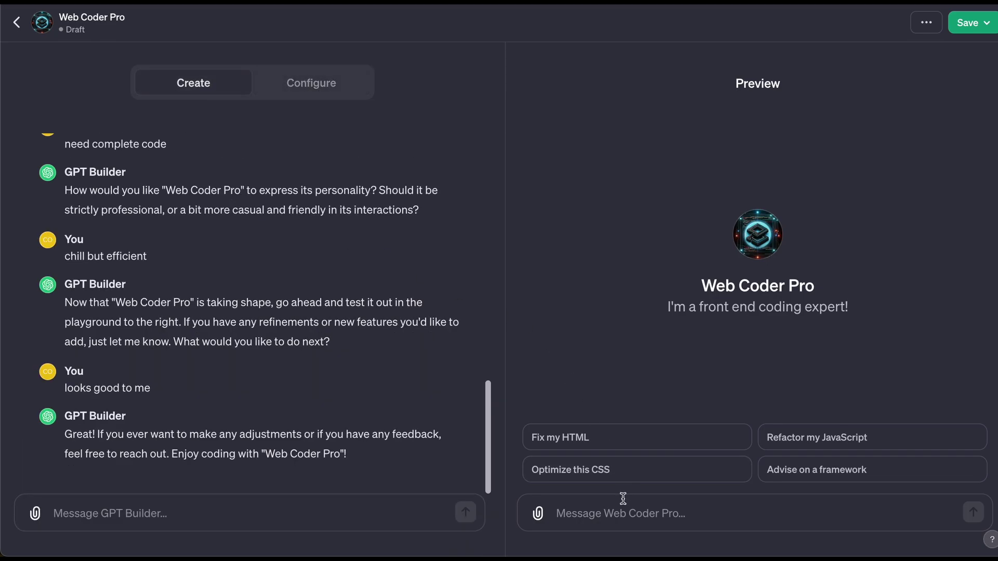
Ask the Web Coder Pro preview to write front end website code for a real estate business
left_click(648, 514)
type("write code for")
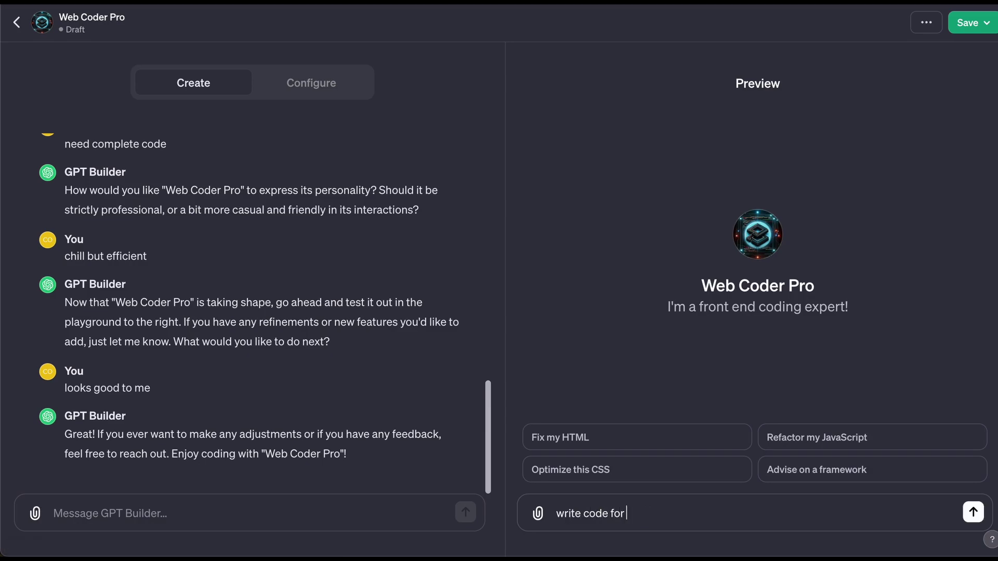
type(" a front end website for my")
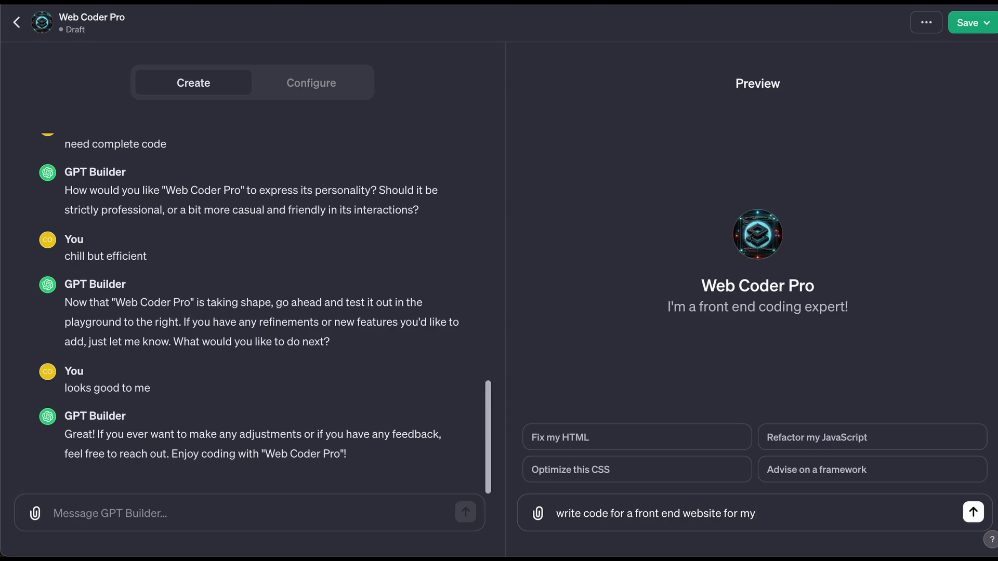
type("real estate")
key("Return")
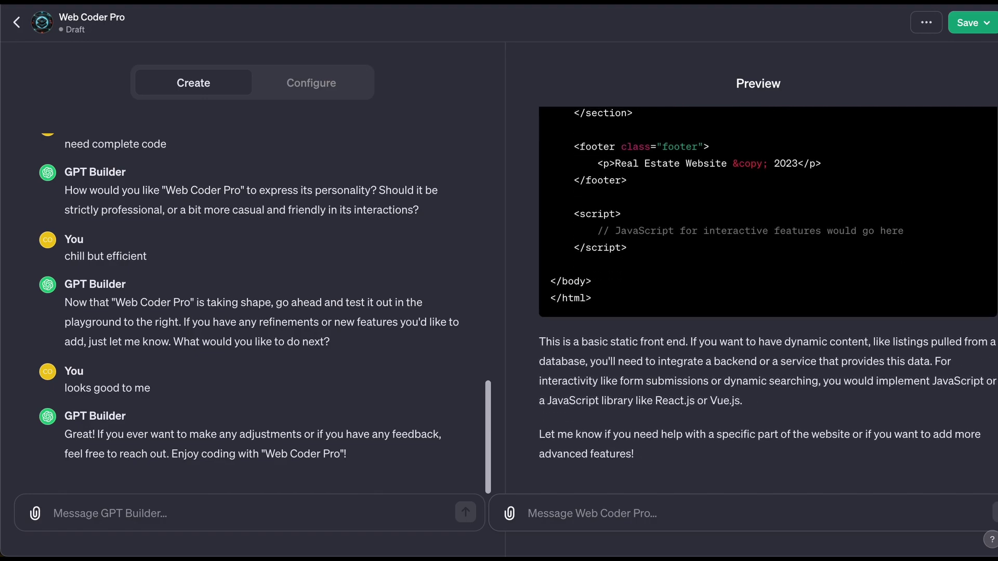
Tell Web Coder Pro 'i need it for my real estate client'
scroll(748, 250, "up", 3)
scroll(751, 251, "down", 2)
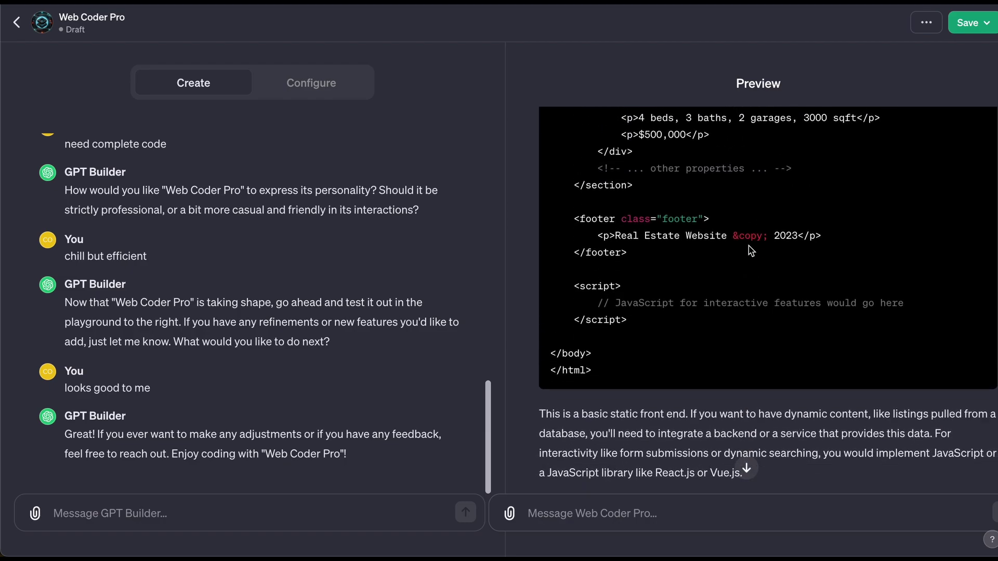
scroll(750, 251, "down", 1)
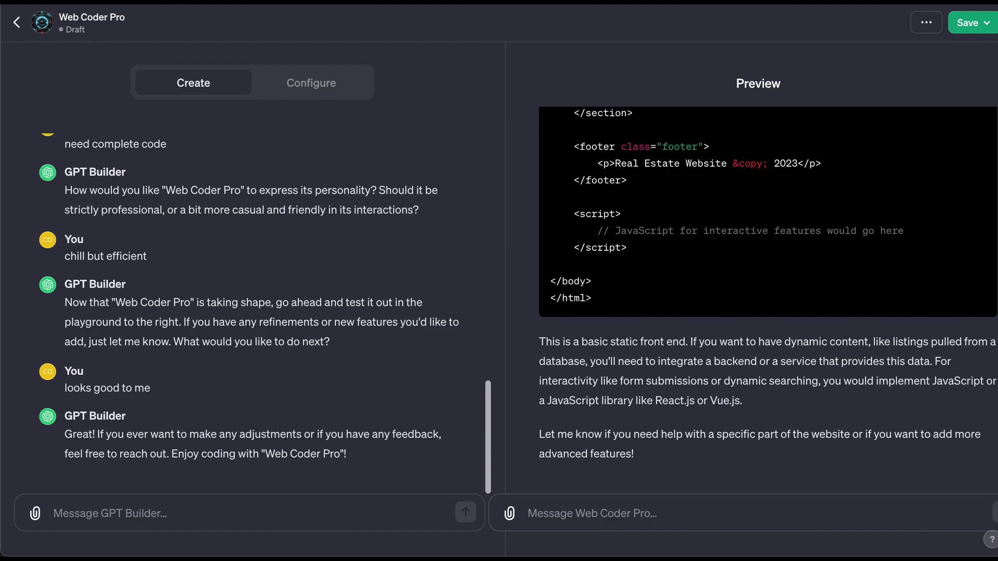
type("i need it for my re")
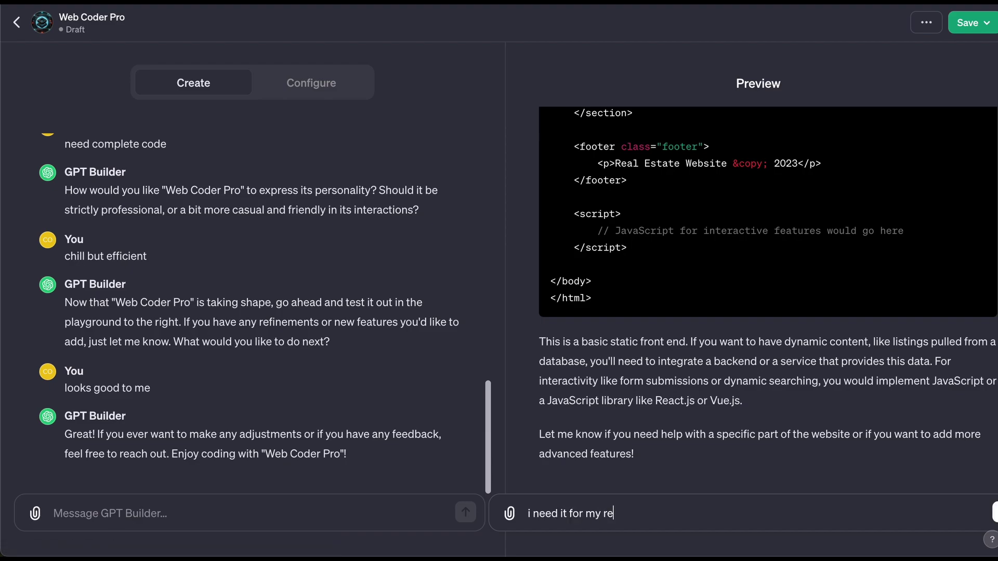
type("al estate client")
key("Return")
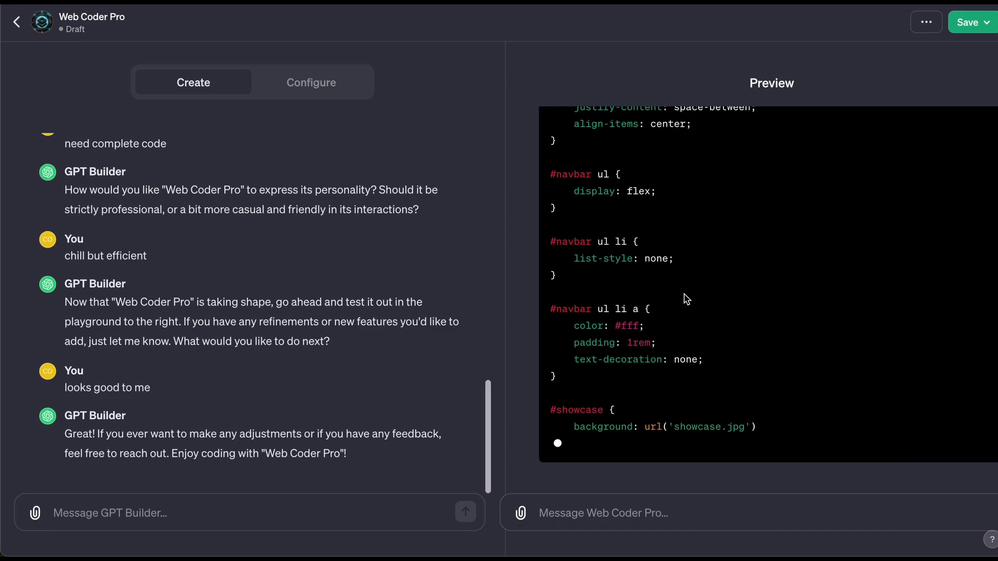
Scroll through the reply from the styles.css rules down to the scripts.js mobile-menu toggle
scroll(686, 299, "up", 10)
scroll(686, 299, "up", 5)
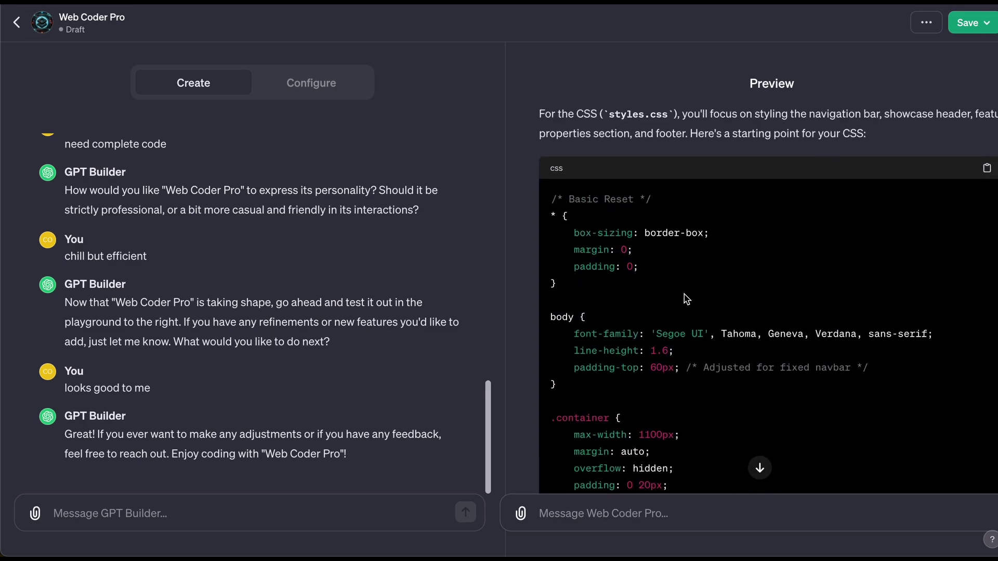
scroll(684, 294, "up", 5)
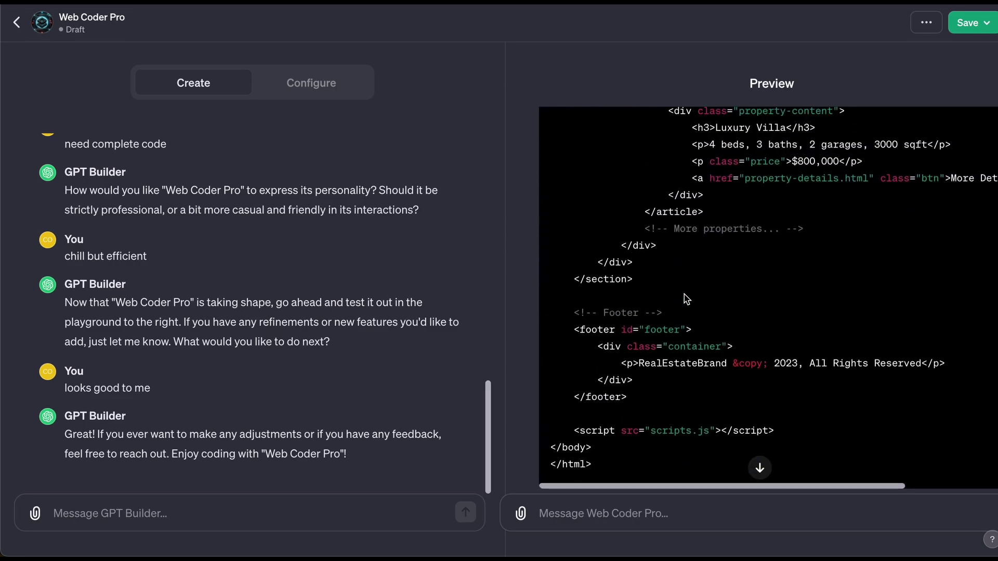
scroll(685, 296, "down", 10)
scroll(686, 299, "down", 5)
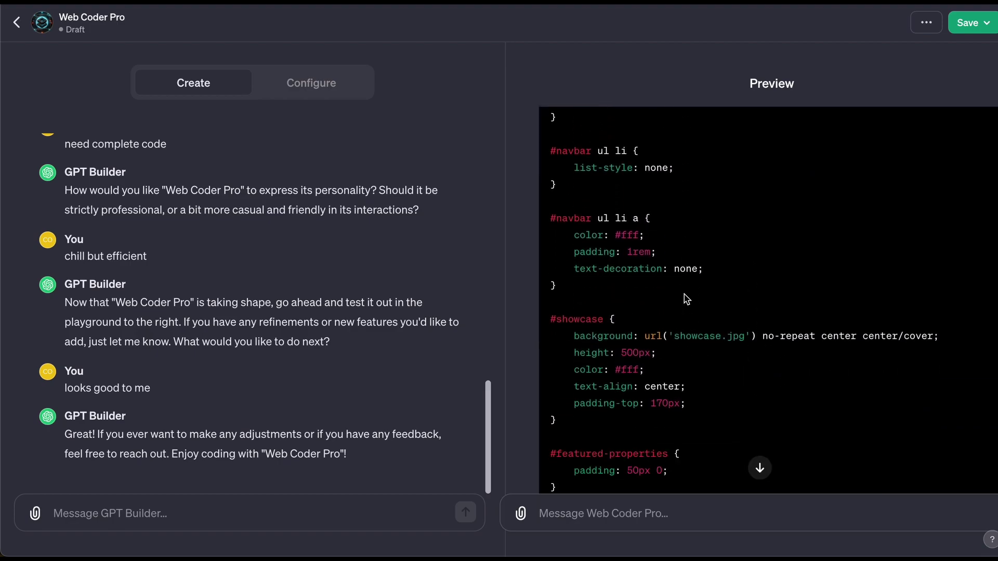
scroll(686, 299, "down", 3)
scroll(686, 299, "down", 2)
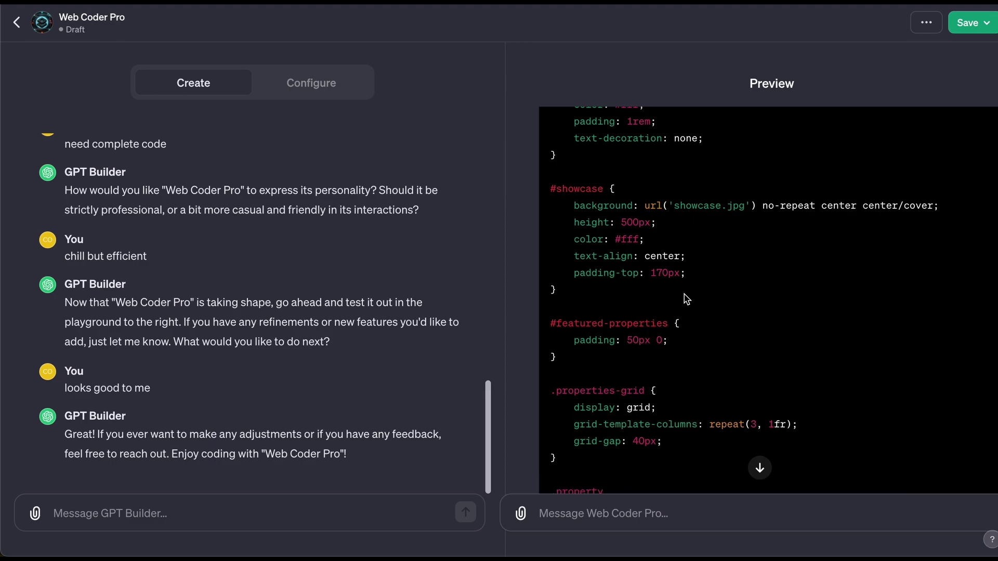
scroll(686, 298, "down", 3)
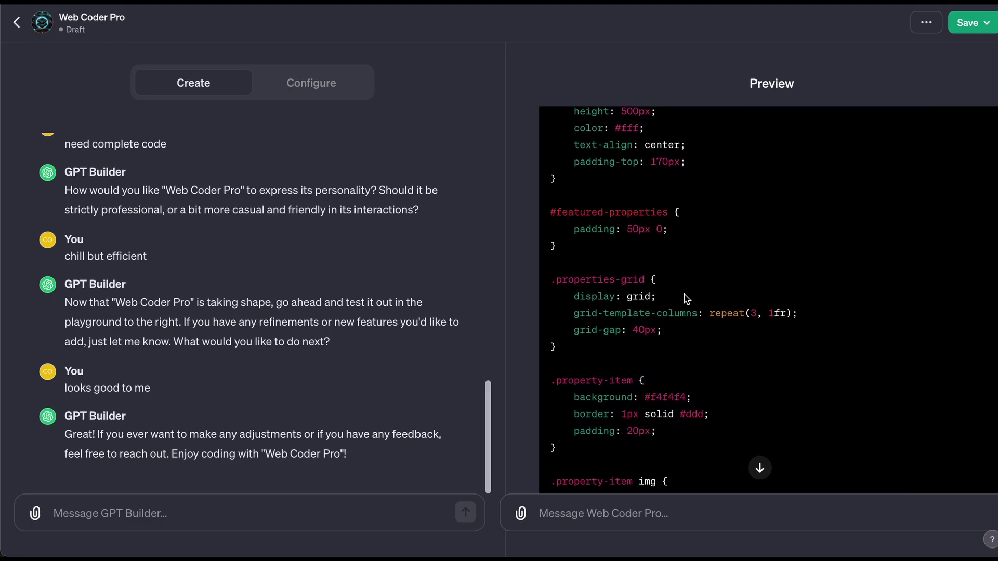
scroll(687, 298, "down", 5)
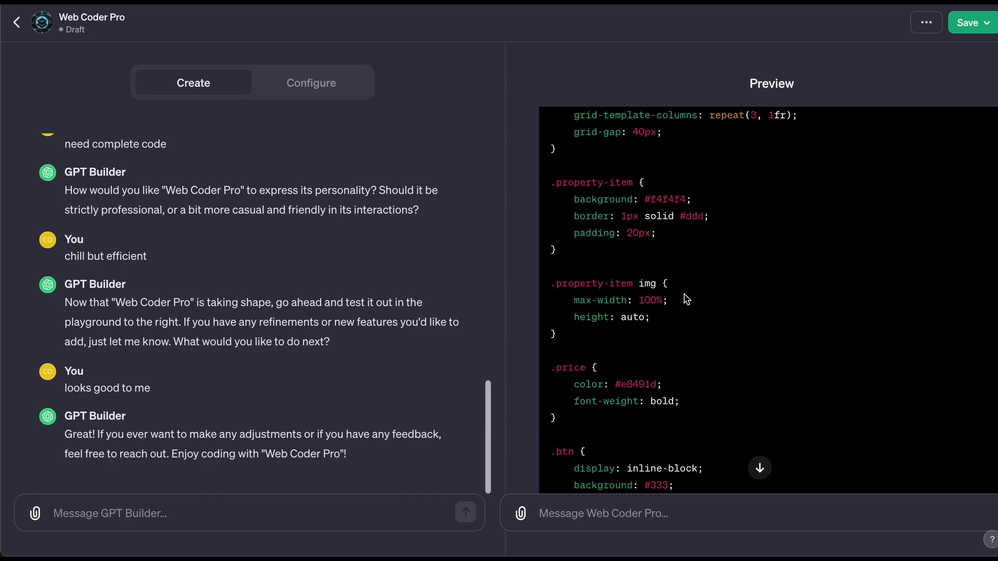
scroll(686, 299, "down", 5)
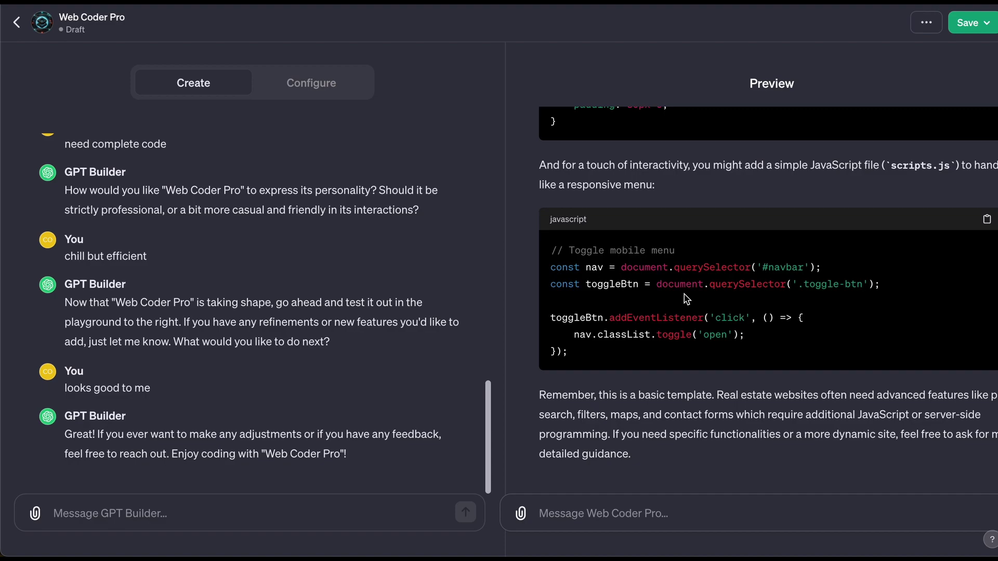
Ask Web Coder Pro to convert the real estate site code to React
type("convert this to react")
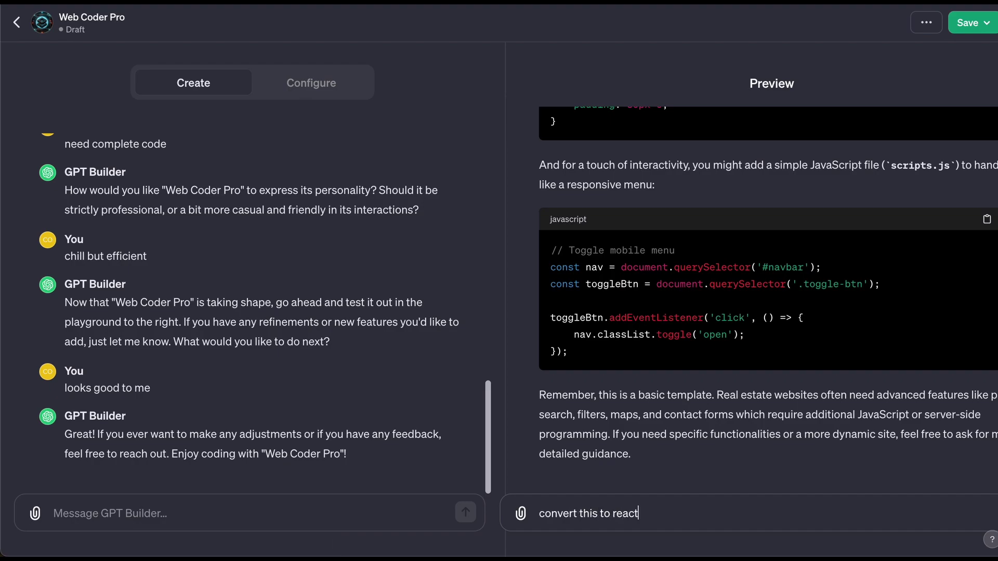
key("Return")
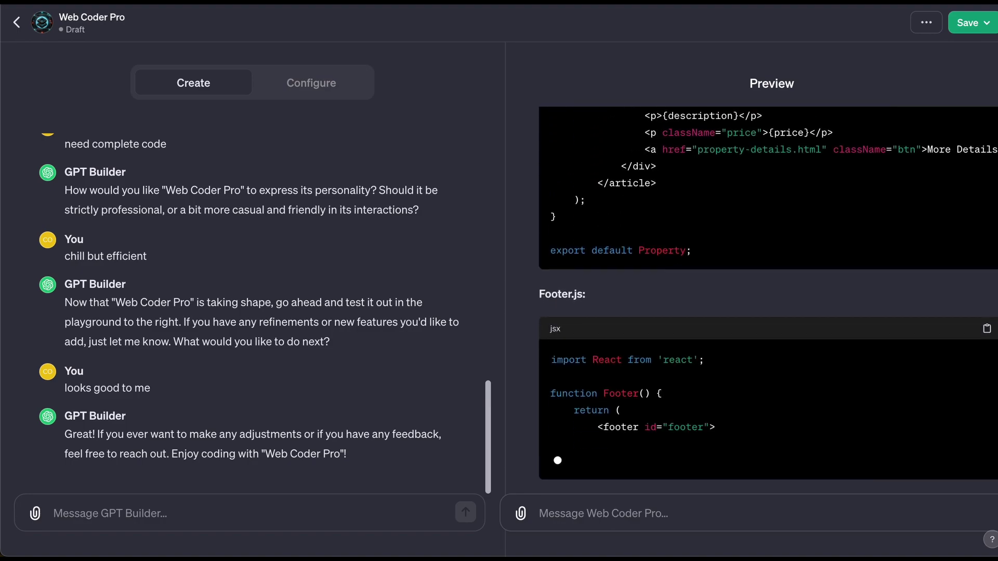
Select the <img src={imageUrl} alt={title} /> line in Property.js, then review App.js and index.js
scroll(755, 203, "up", 5)
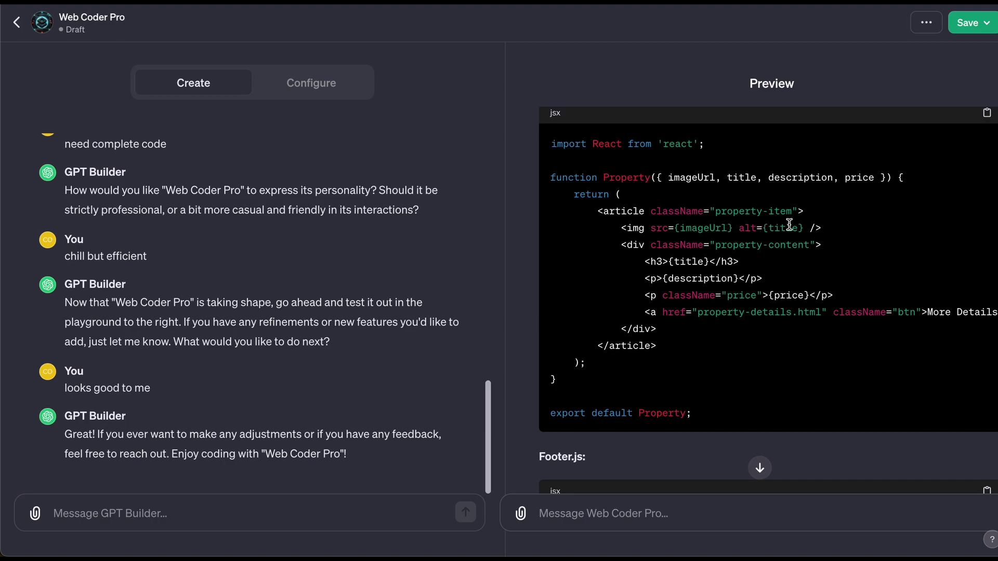
left_click_drag(822, 228, 618, 231)
key("ctrl+c")
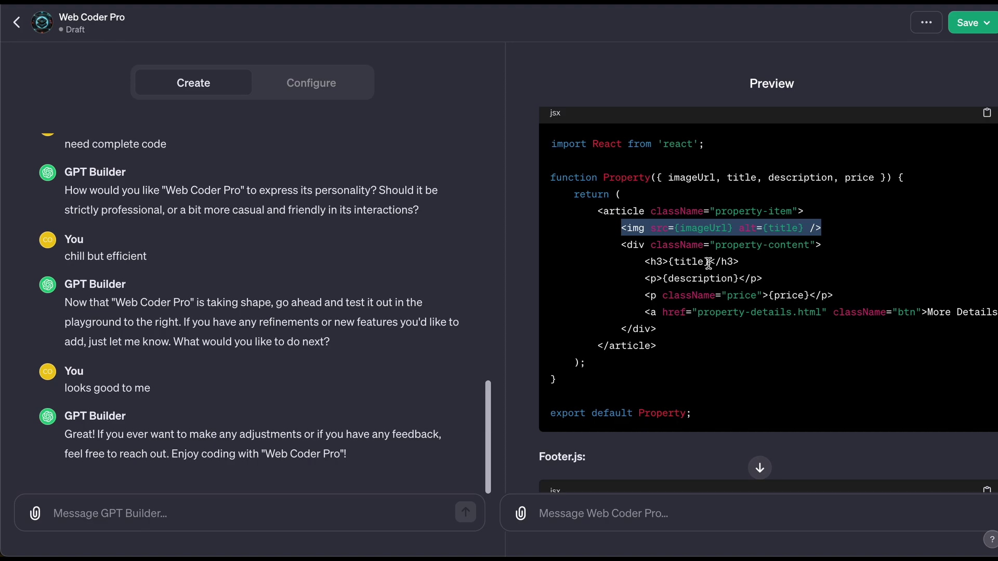
scroll(708, 263, "down", 1)
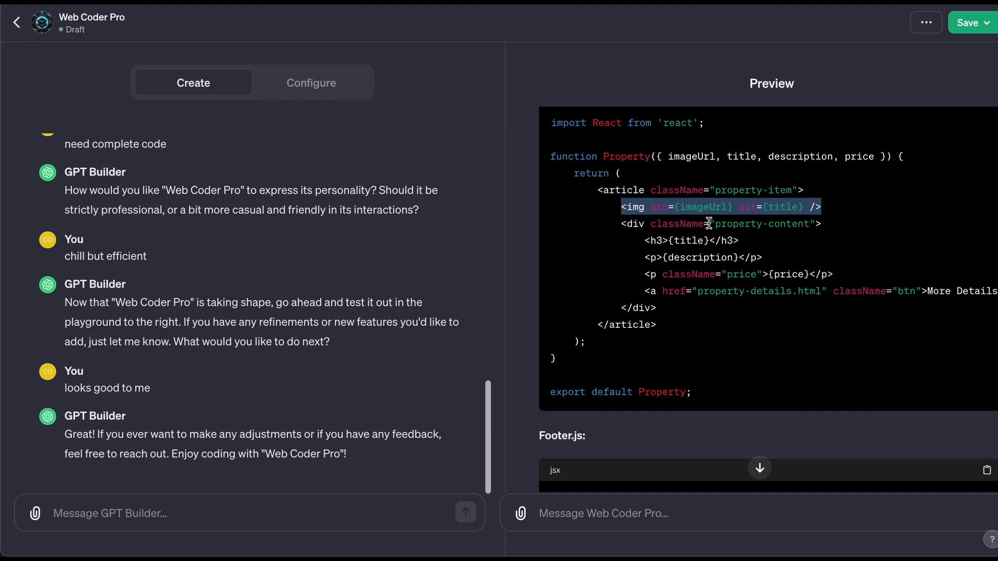
scroll(708, 224, "down", 10)
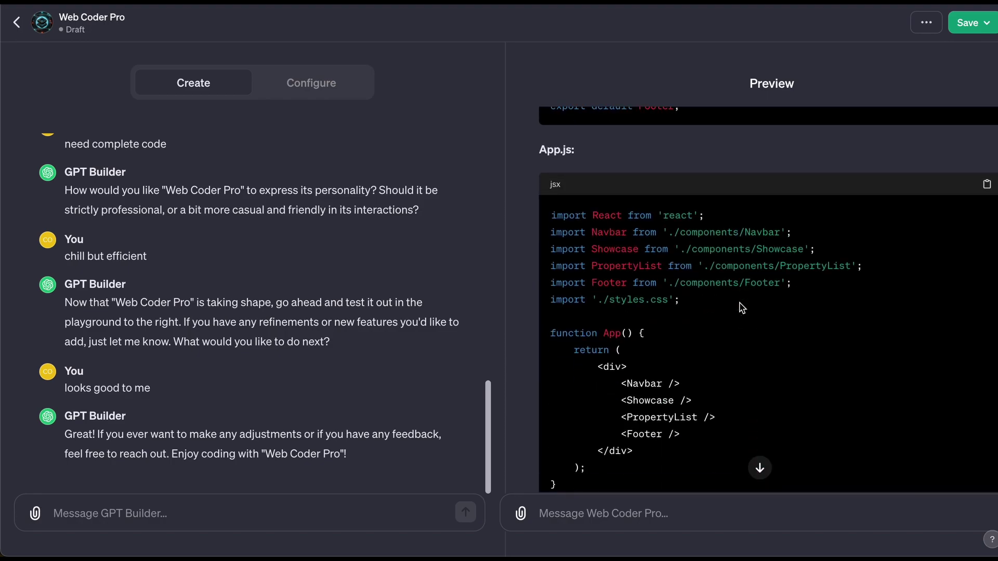
scroll(741, 307, "down", 7)
scroll(742, 307, "up", 3)
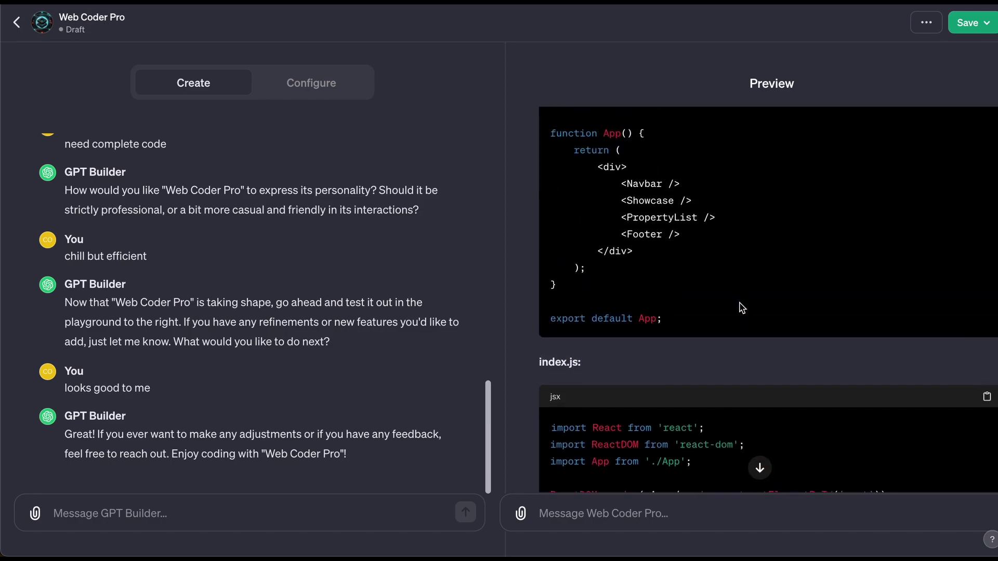
scroll(742, 307, "up", 10)
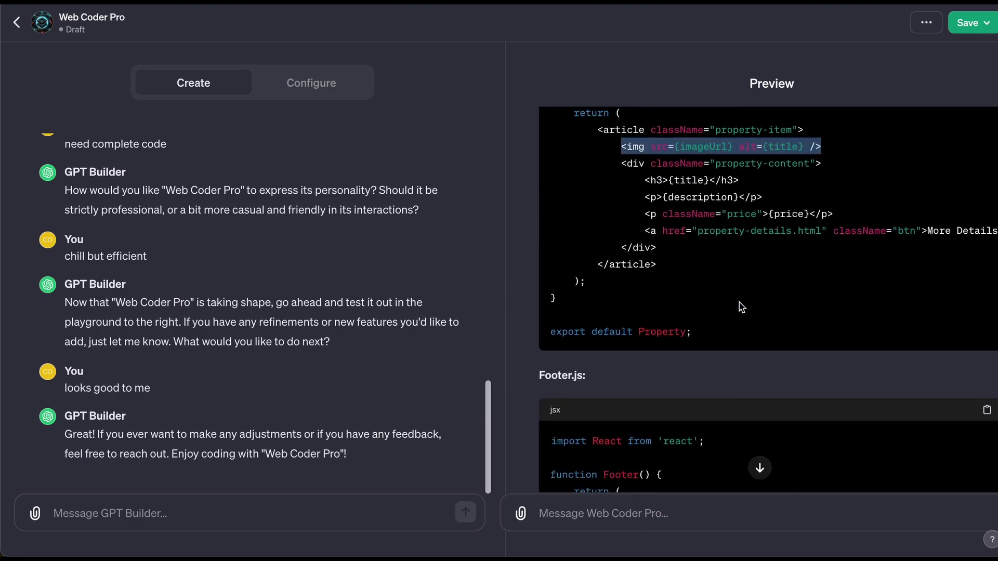
scroll(742, 307, "down", 15)
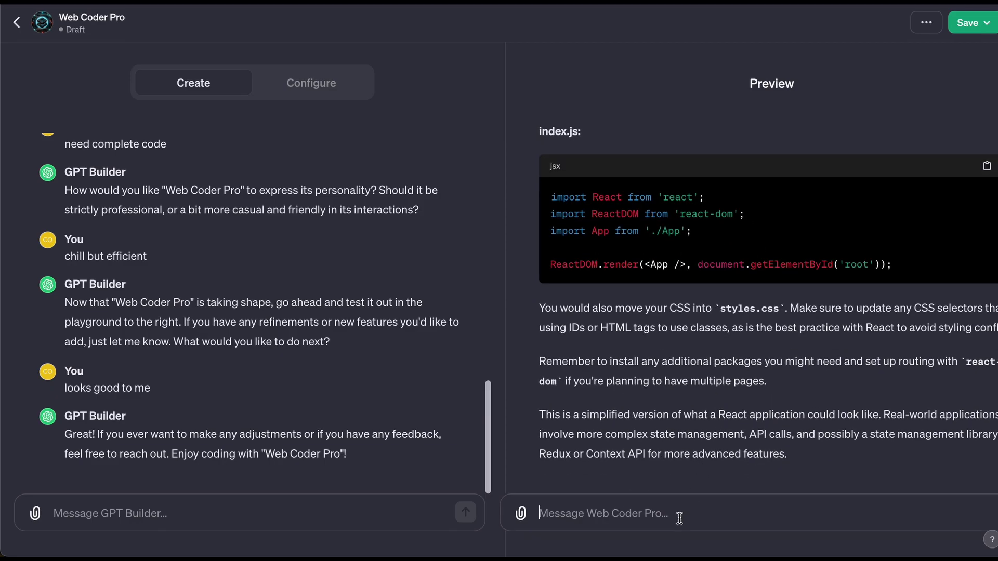
type("what does this code mean?")
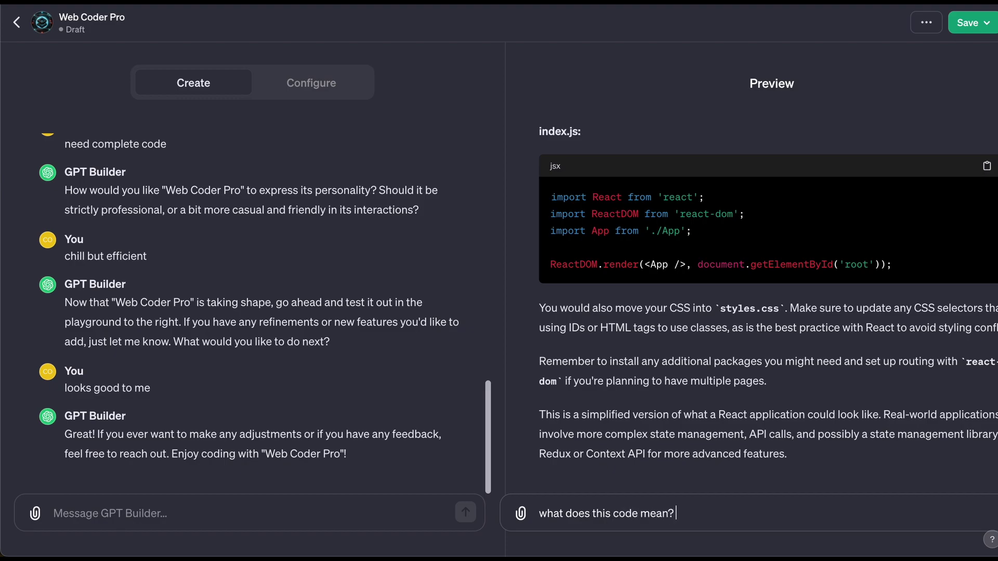
key("ctrl+v")
key("Return")
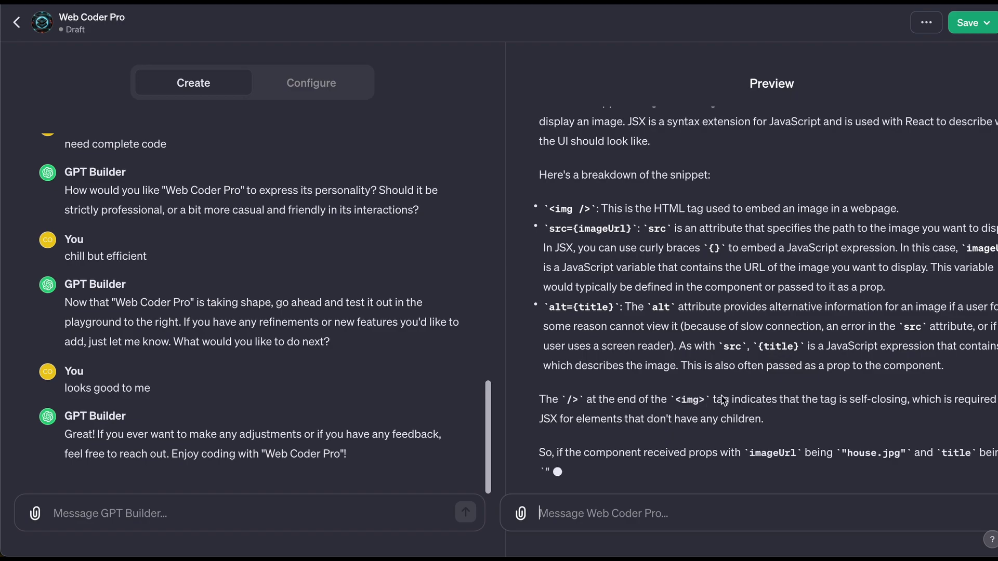
scroll(694, 260, "up", 2)
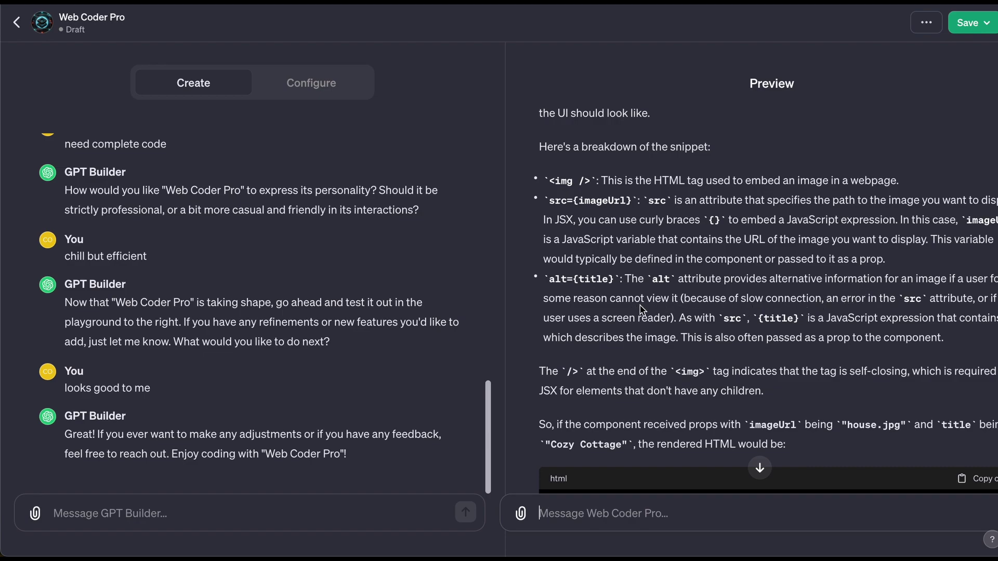
scroll(715, 312, "down", 1)
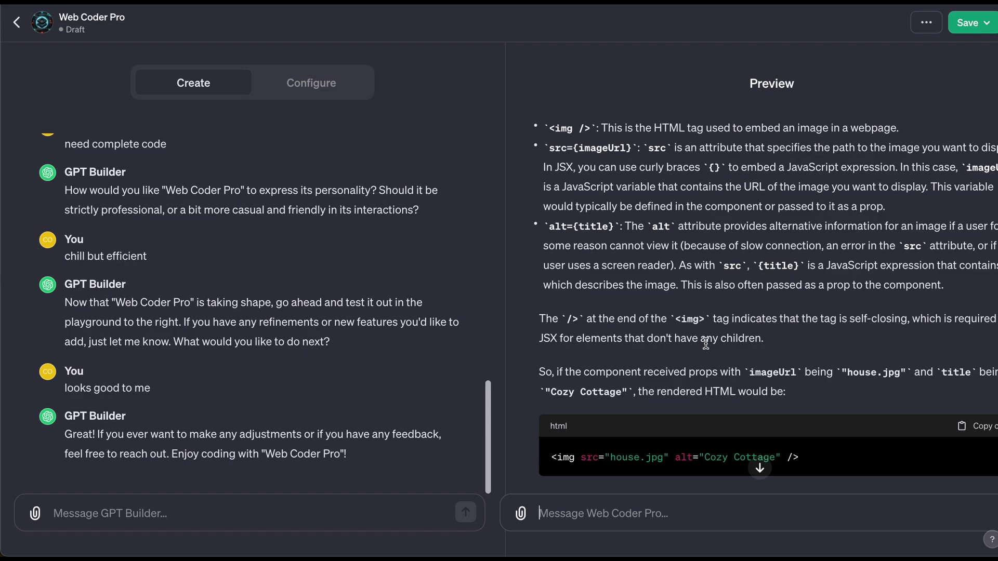
scroll(706, 364, "down", 1)
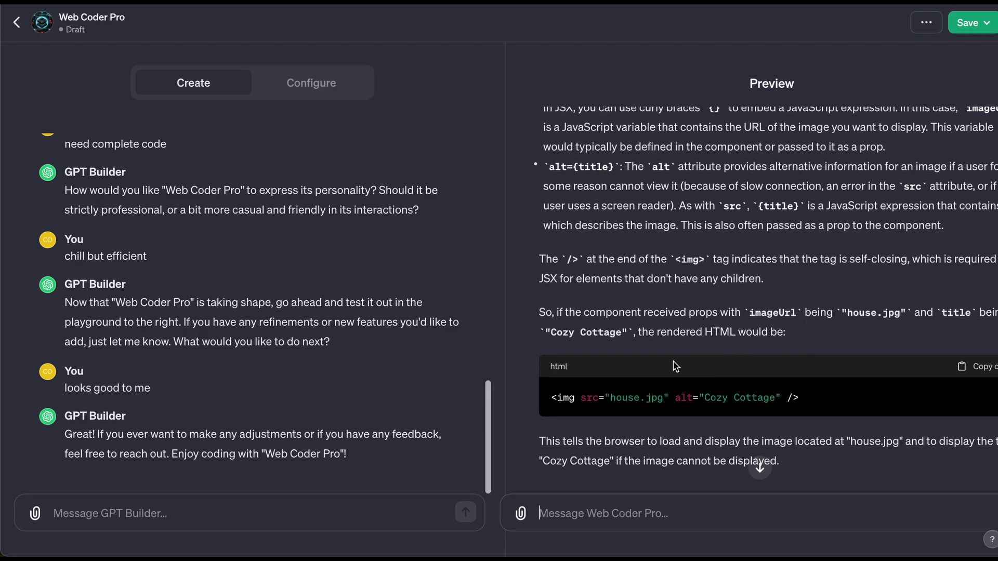
scroll(707, 416, "down", 1)
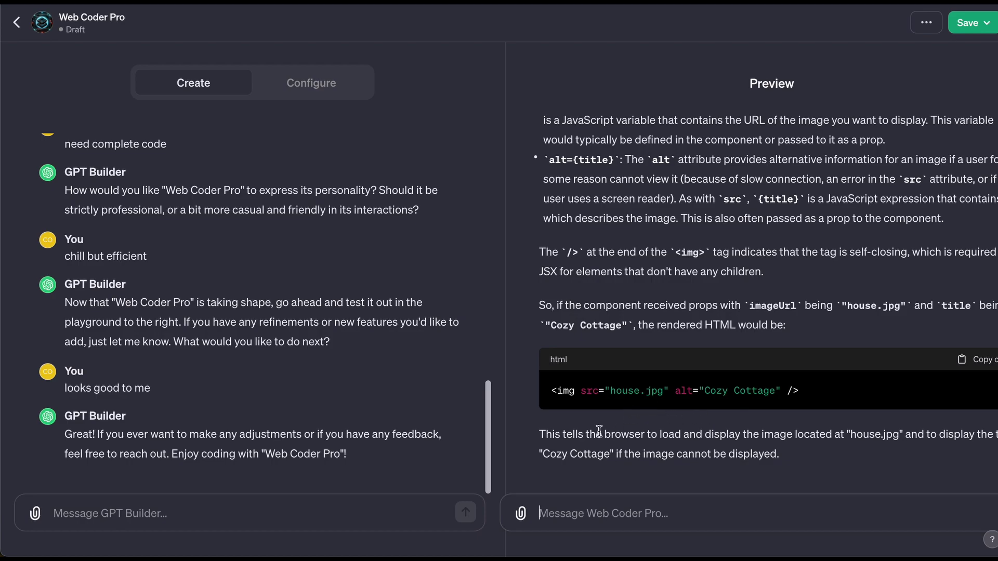
triple_click(552, 394)
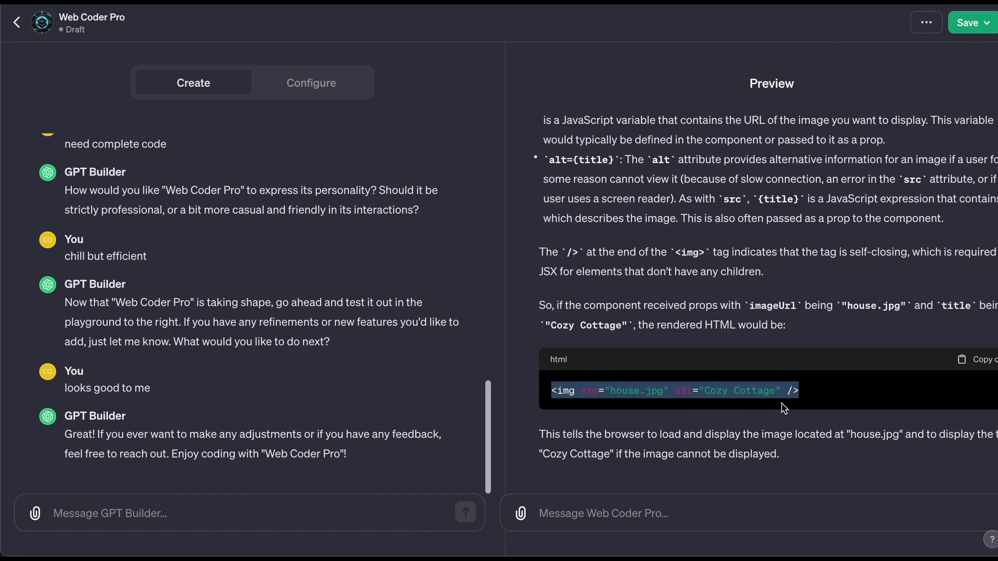
left_click_drag(784, 408, 778, 417)
left_click(770, 419)
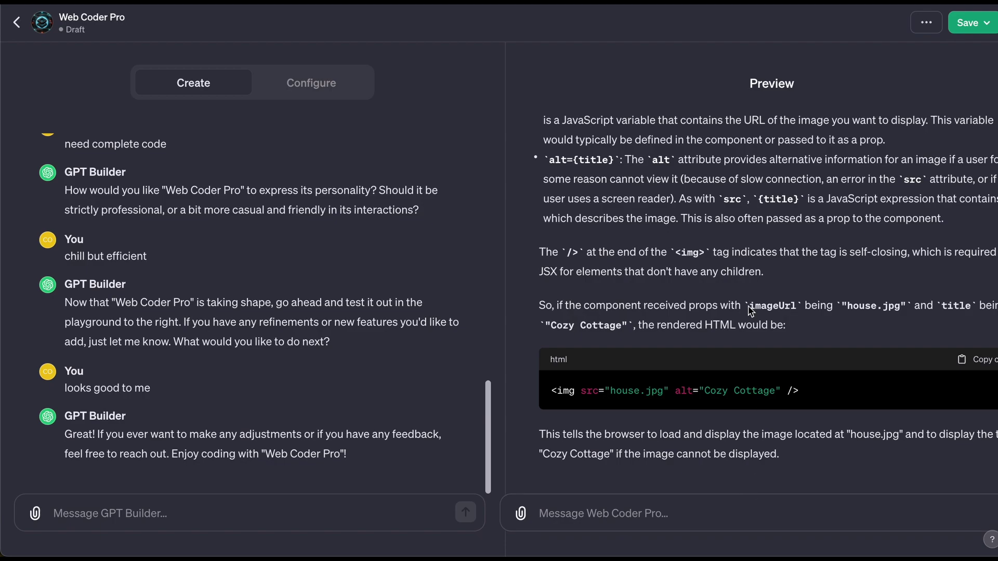
scroll(750, 312, "up", 2)
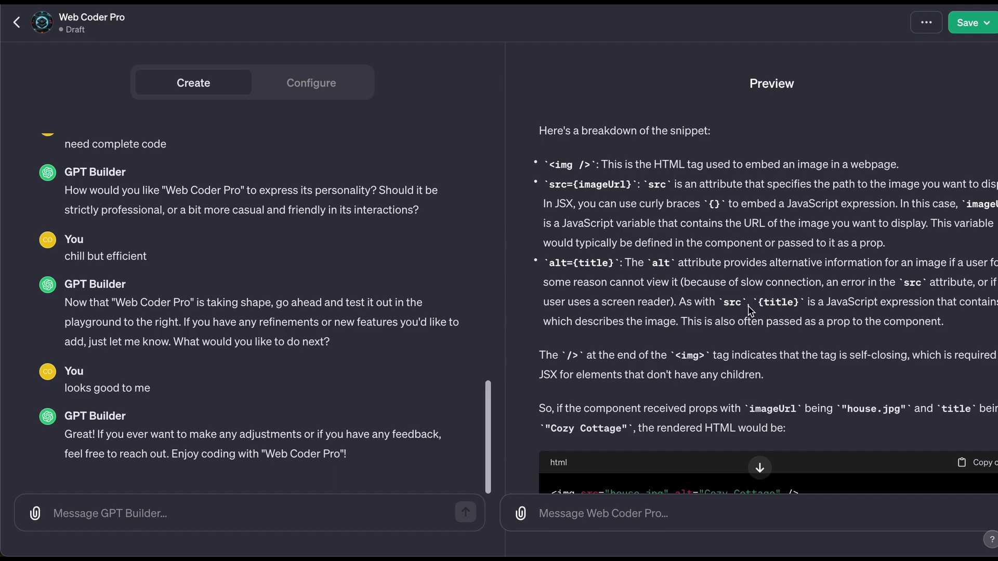
scroll(750, 311, "down", 2)
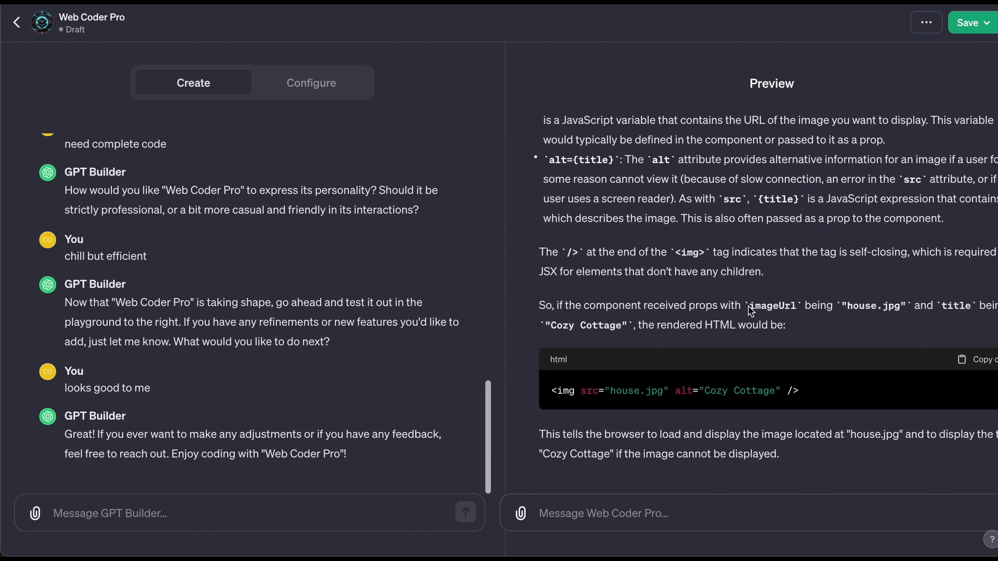
Ask Web Coder Pro why it used {} instead of just writing src="pic1.jpg"
type("but why")
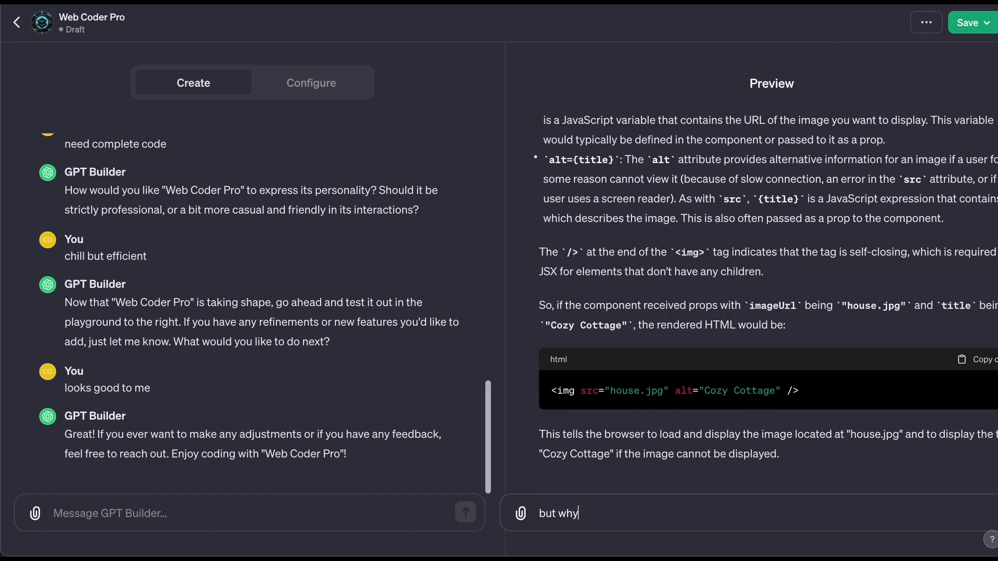
type(" did you add {} instead of jus")
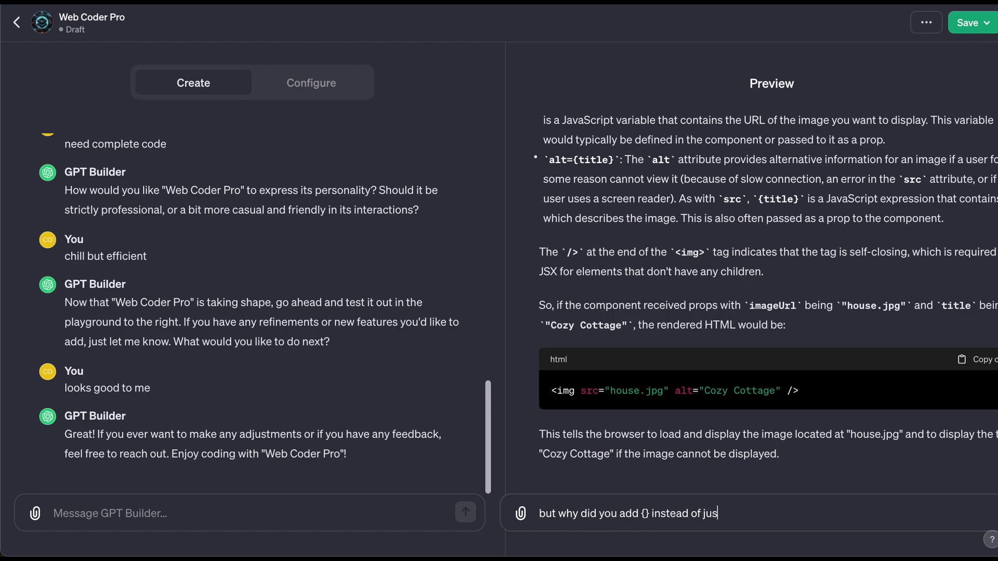
type("t typing it oiut ;")
type("ut like")
key("BackSpace")
type("se")
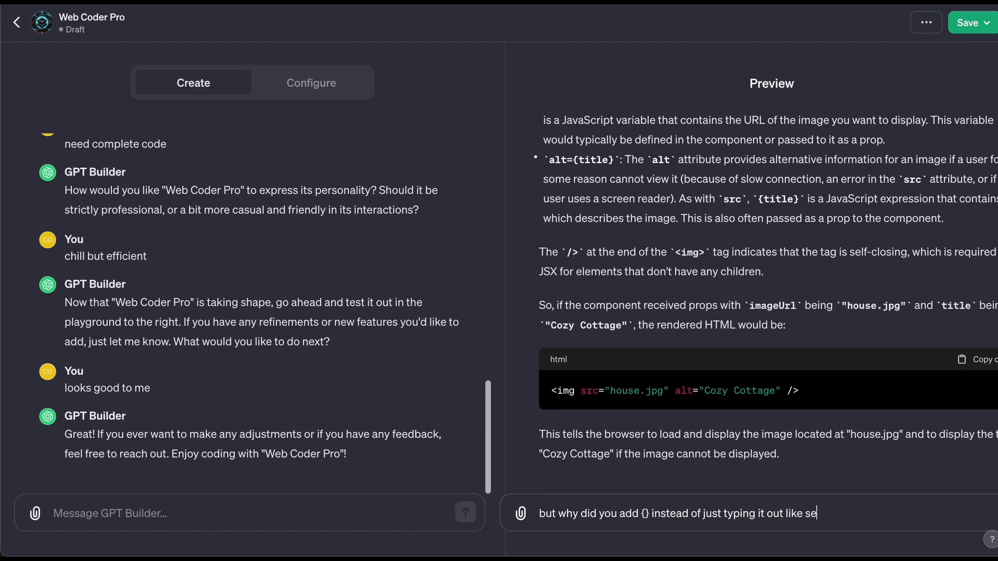
key("BackSpace")
type("rc=\"pic1.jpg\"")
key("Return")
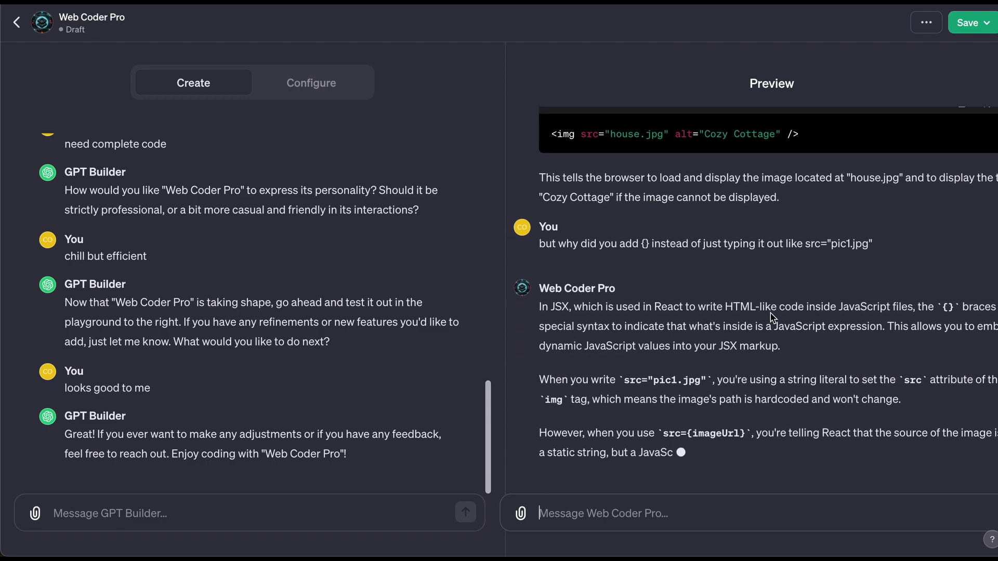
scroll(771, 313, "up", 1)
scroll(771, 314, "up", 1)
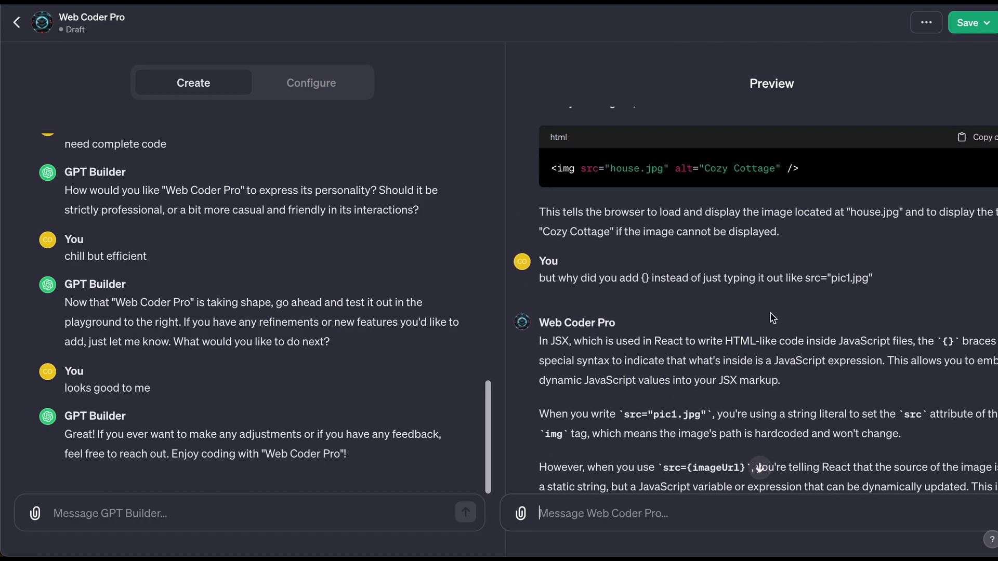
scroll(755, 339, "down", 2)
scroll(754, 339, "down", 1)
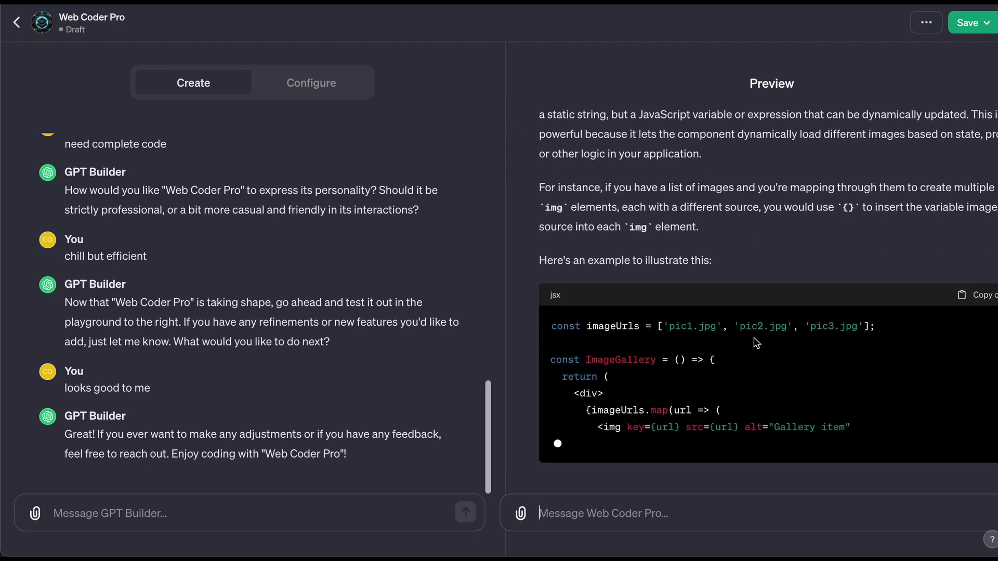
scroll(757, 344, "up", 4)
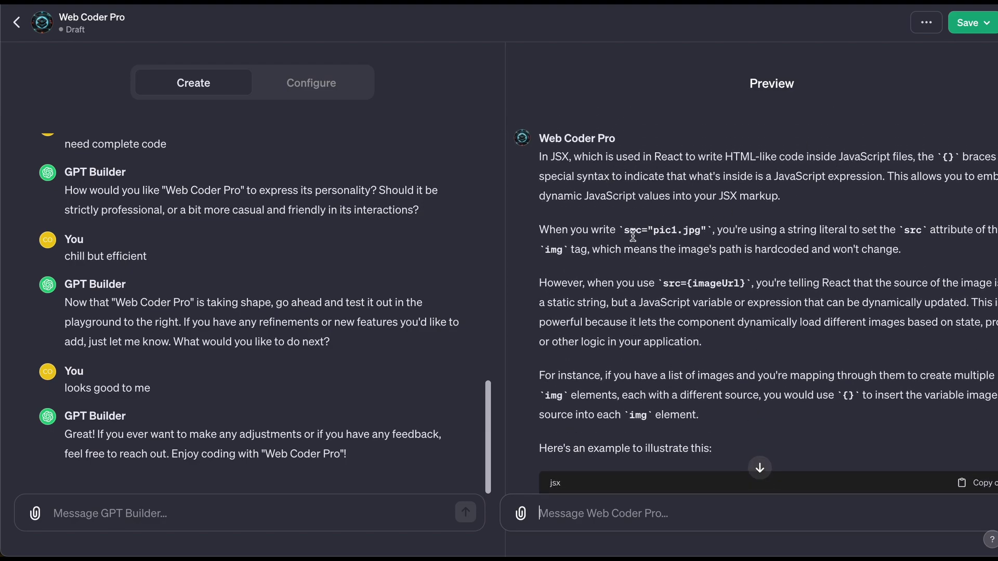
scroll(640, 314, "down", 1)
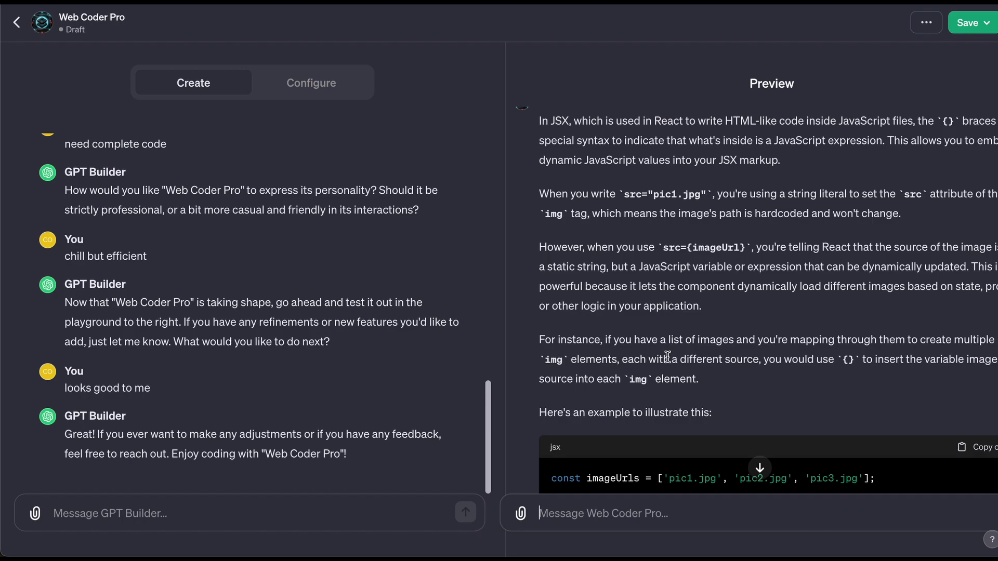
scroll(668, 357, "down", 2)
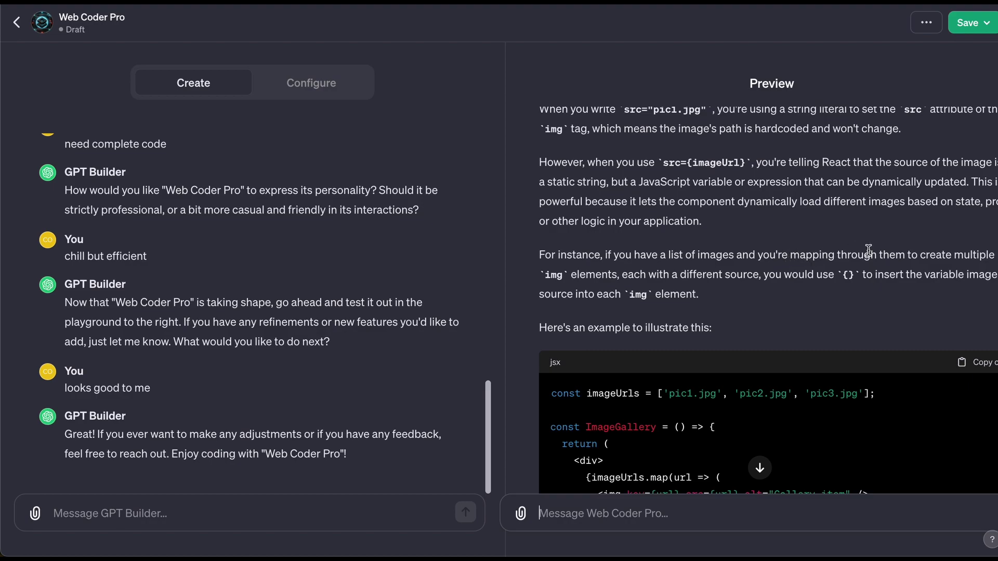
left_click_drag(790, 254, 834, 253)
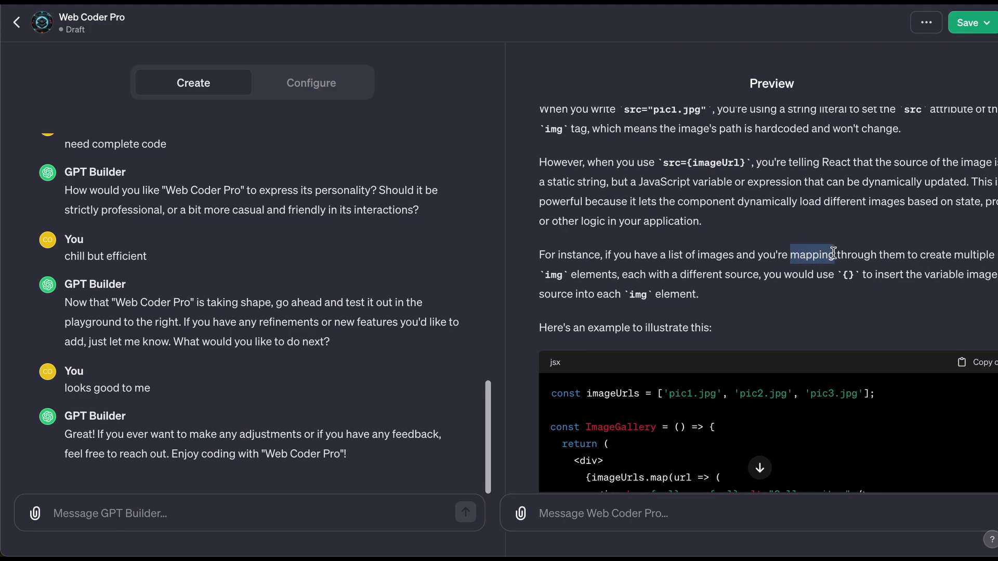
left_click(810, 281)
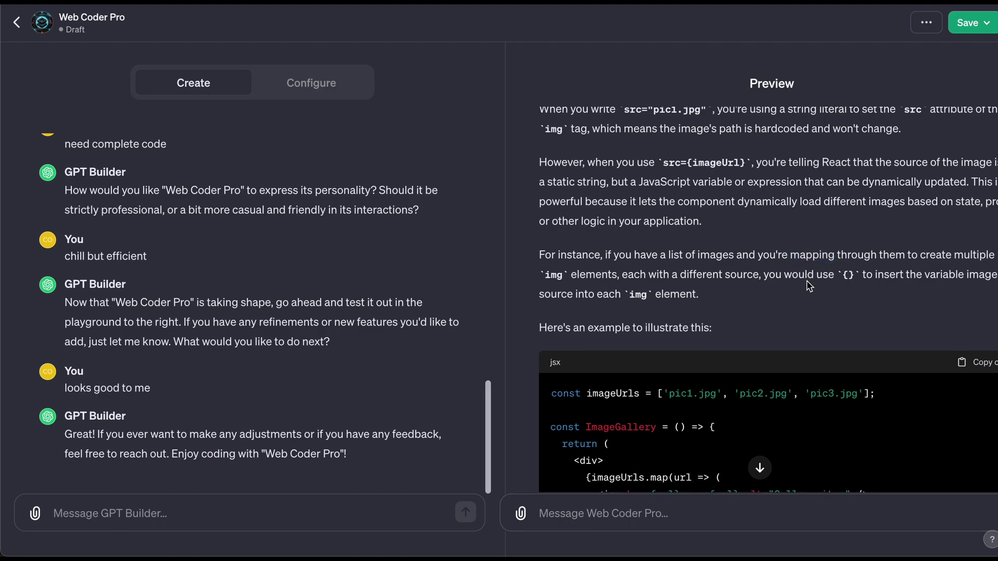
scroll(717, 328, "down", 1)
scroll(772, 351, "down", 3)
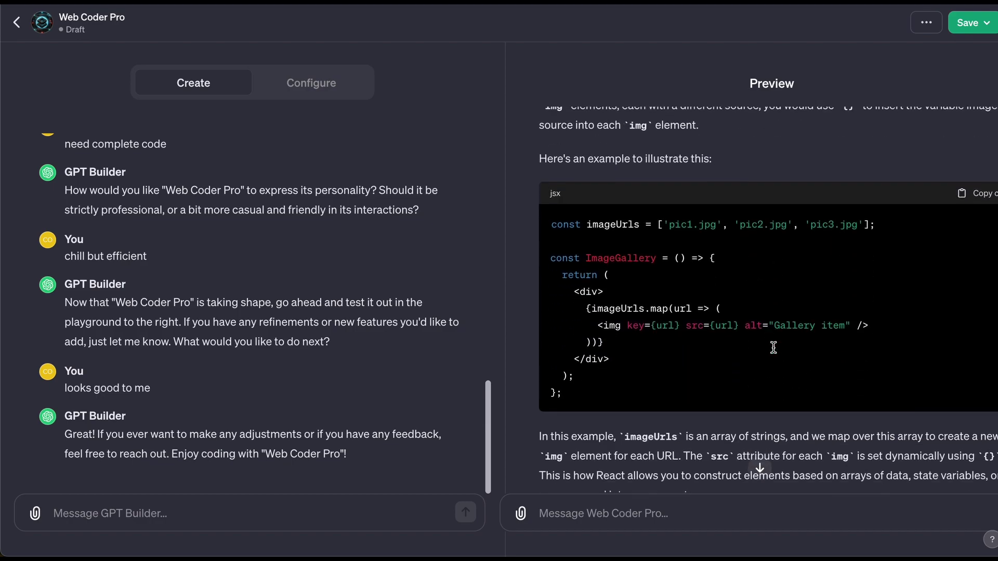
left_click_drag(878, 224, 649, 225)
left_click(650, 225)
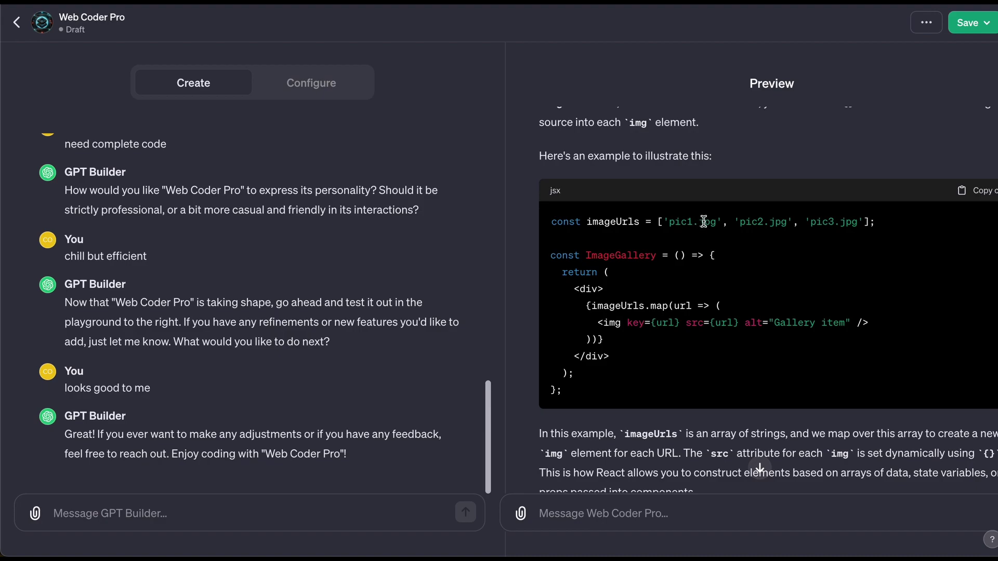
left_click_drag(572, 336, 804, 325)
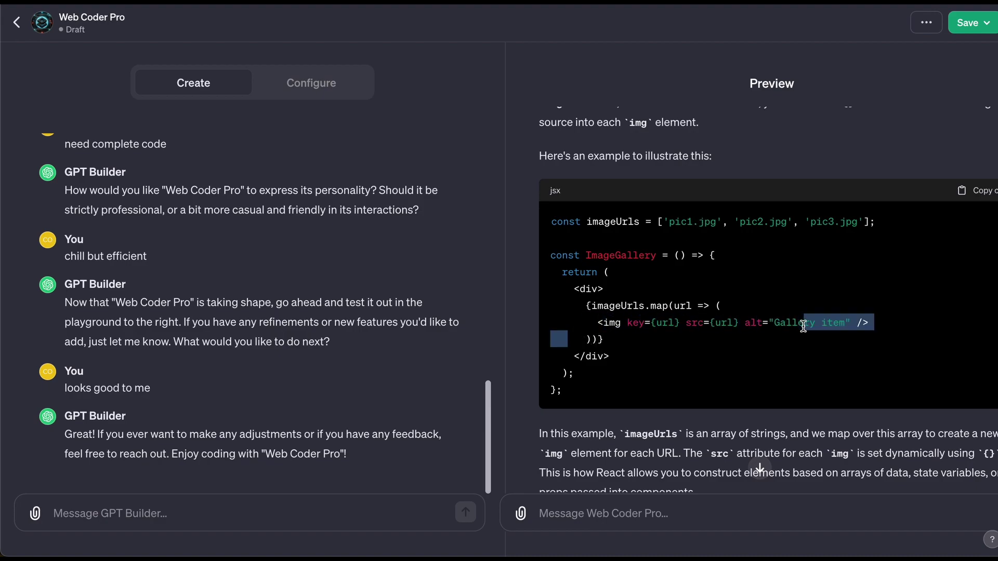
left_click(804, 325)
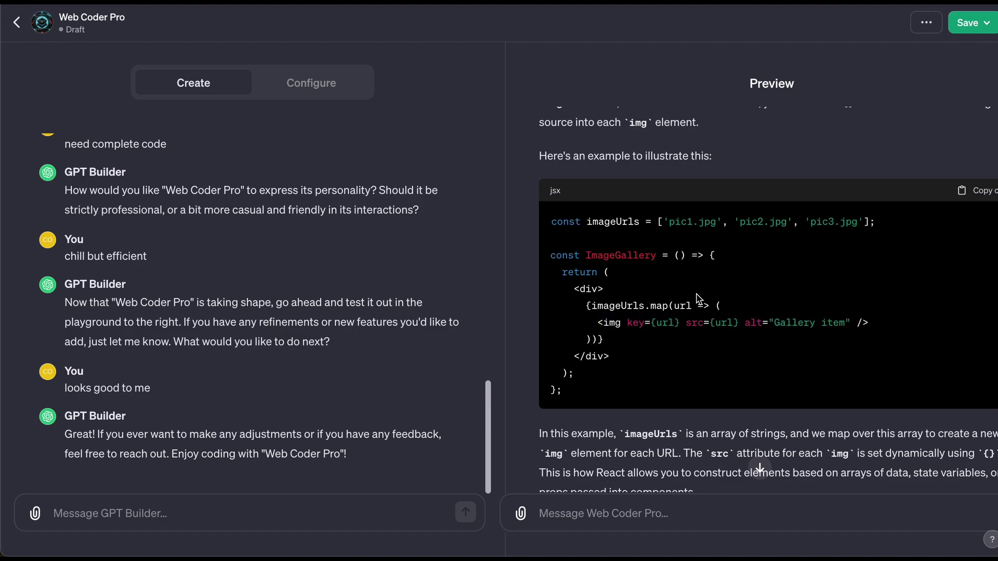
scroll(737, 323, "down", 1)
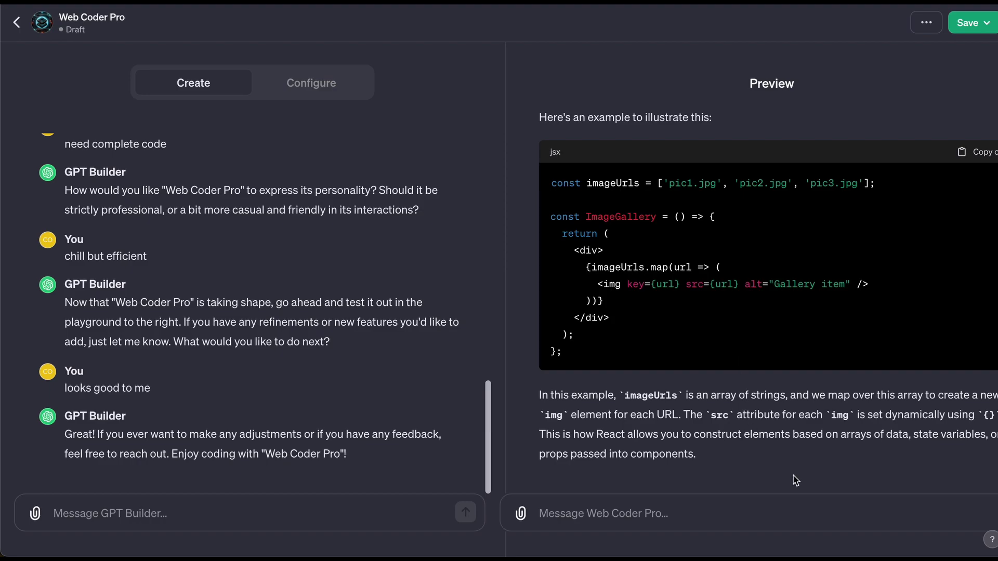
double_click(890, 415)
left_click(772, 514)
scroll(799, 304, "up", 3)
scroll(799, 304, "down", 3)
scroll(800, 304, "up", 8)
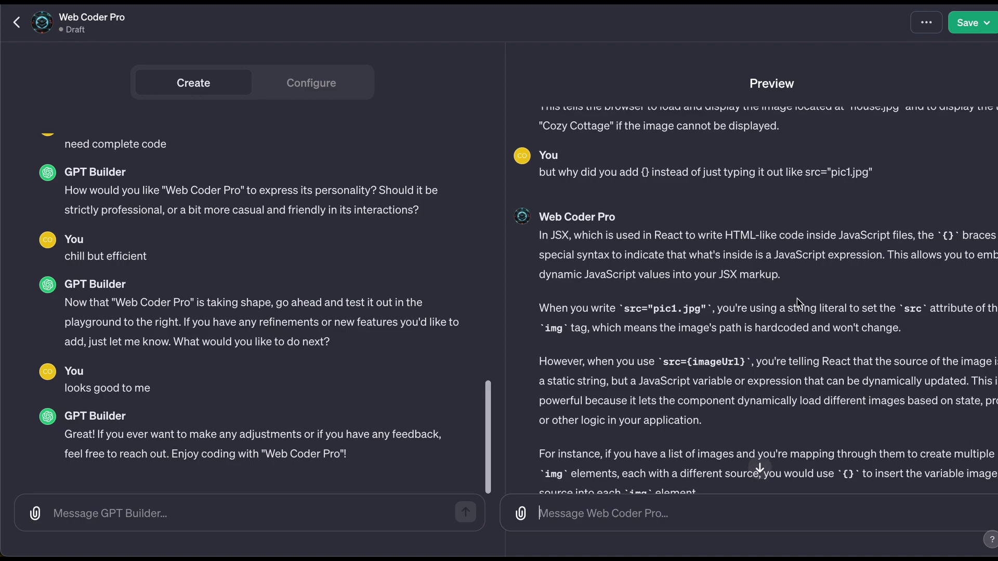
scroll(799, 305, "down", 7)
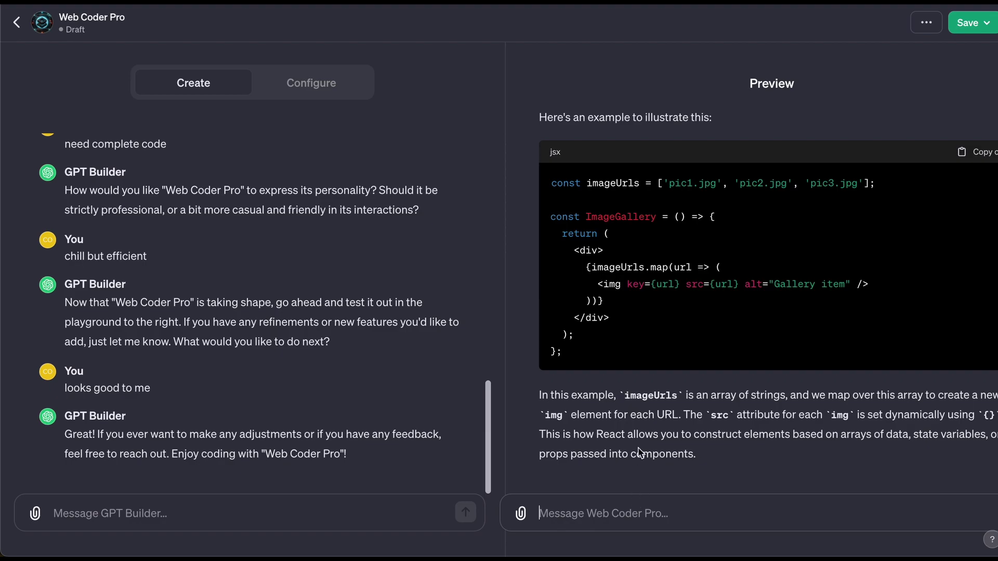
Scroll the Preview to review Web Coder Pro's explanation of JSX braces for dynamic src values
scroll(638, 265, "up", 8)
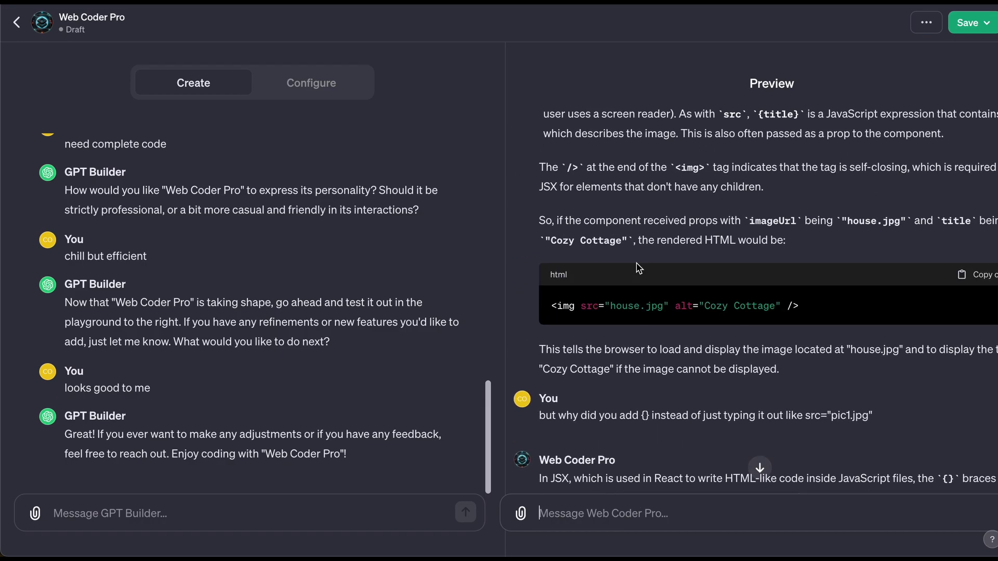
scroll(638, 267, "up", 10)
scroll(637, 265, "down", 11)
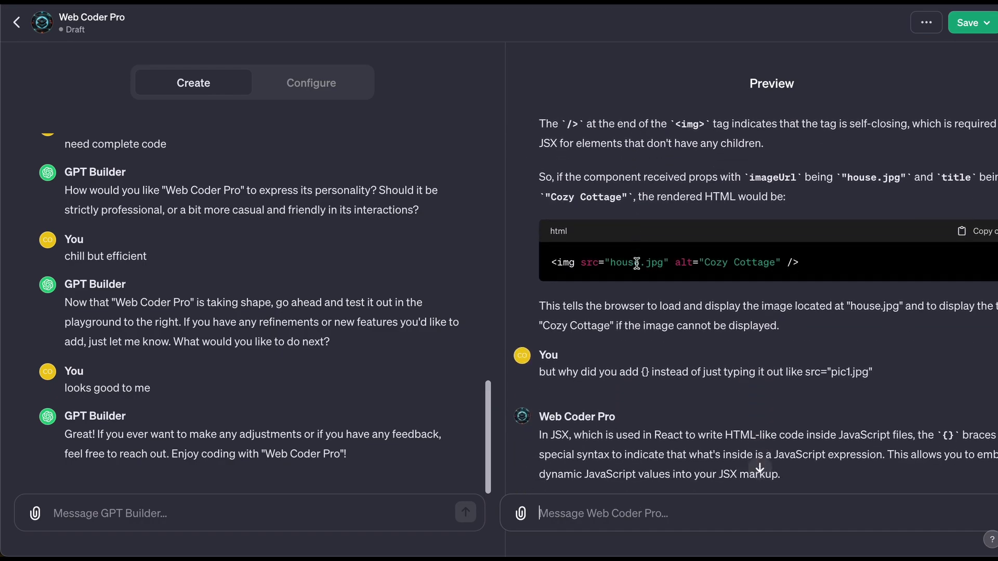
scroll(637, 264, "down", 8)
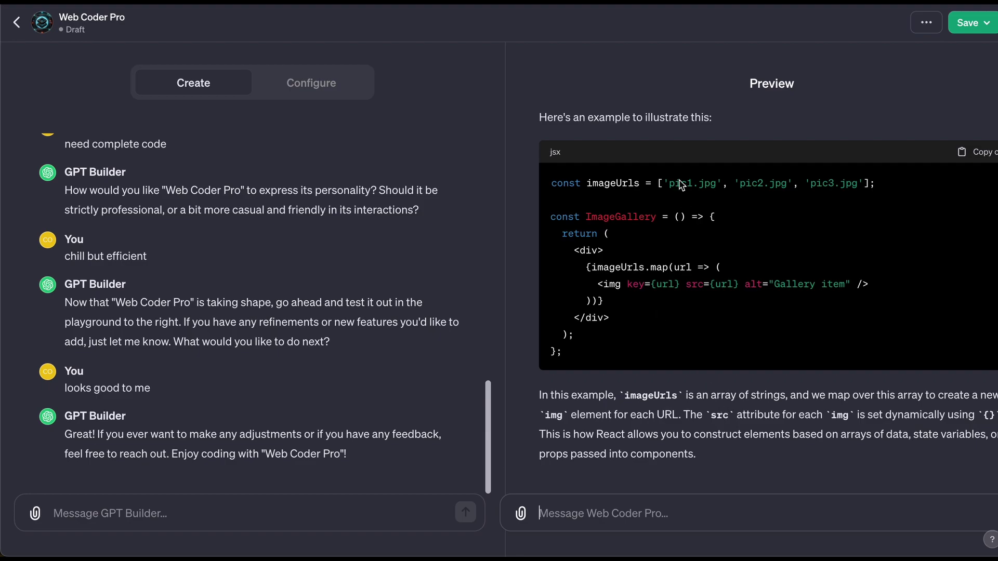